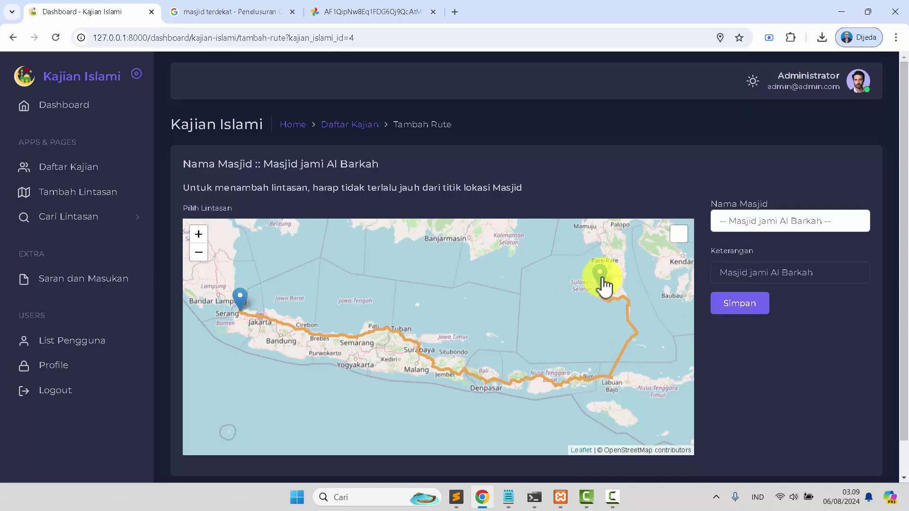
Clear the old route and drag waypoints to just north of Serang and near Merak/Cilegon
click(248, 303)
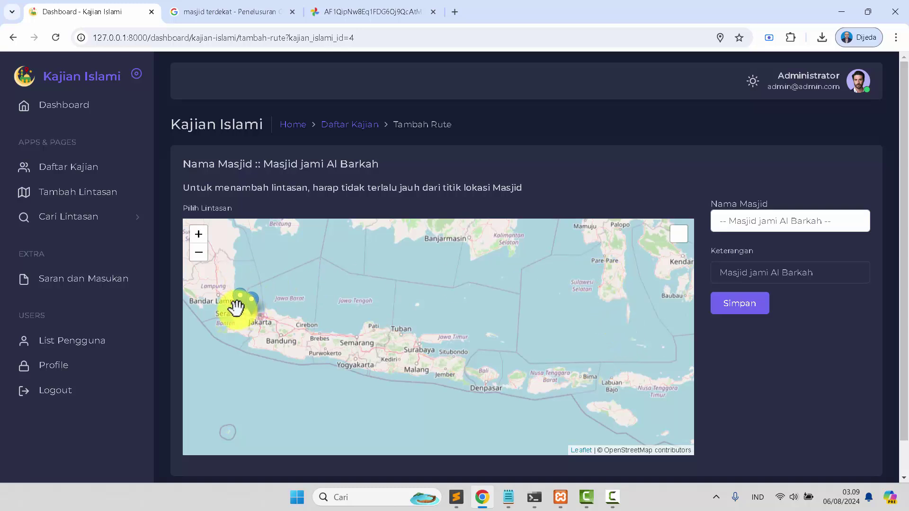
scroll(235, 308, up, 3)
mouse_move(254, 315)
mouse_down()
mouse_move(296, 317)
mouse_move(391, 369)
mouse_up()
click(524, 389)
drag(529, 393, 379, 338)
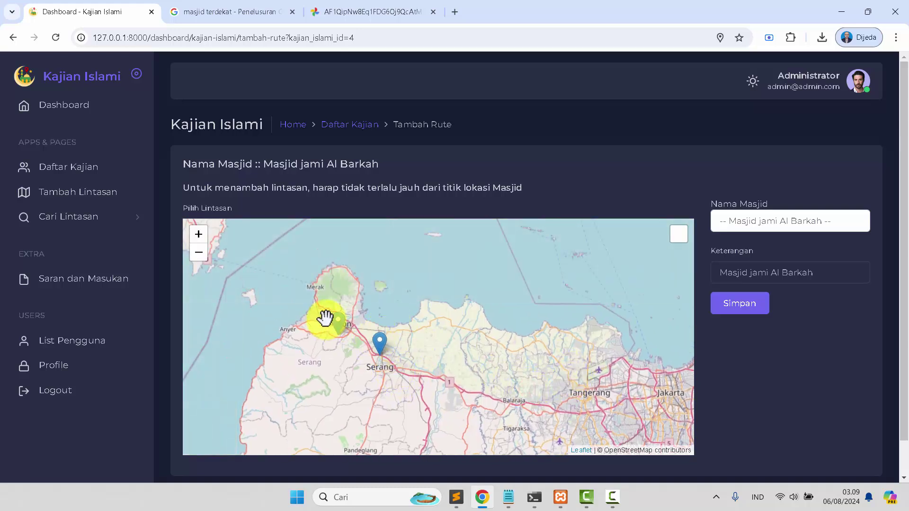
scroll(324, 318, up, 2)
scroll(488, 391, down, 1)
mouse_move(518, 424)
mouse_down()
mouse_move(385, 297)
mouse_move(407, 338)
mouse_move(415, 326)
mouse_up()
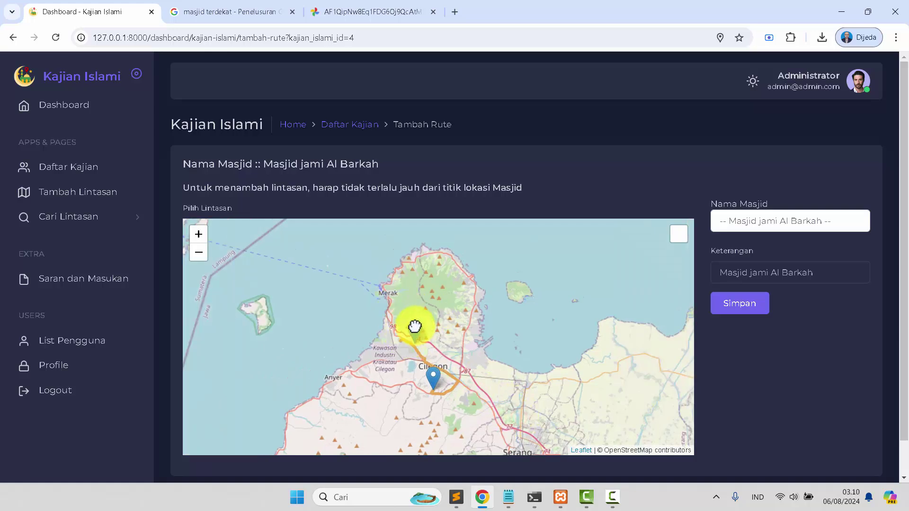
Move the upper waypoint down to Masigit, then save the route and confirm
scroll(429, 347, up, 1)
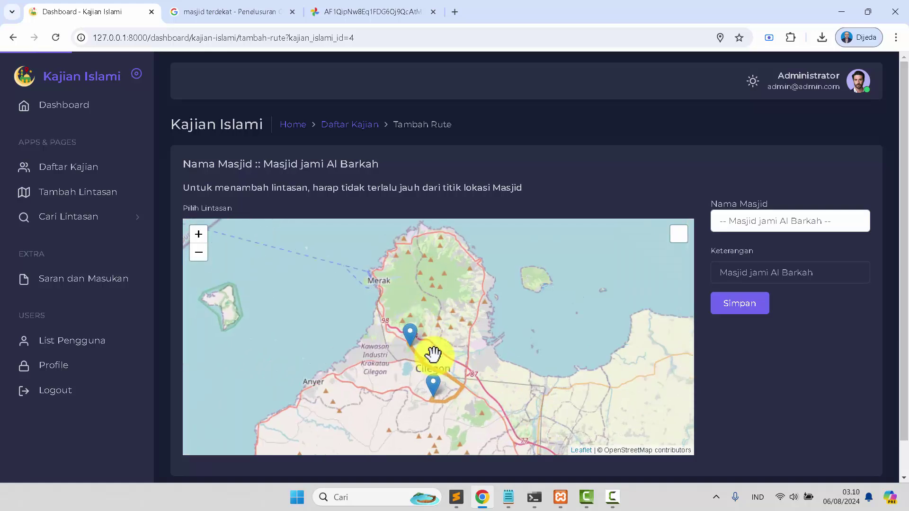
drag(463, 369, 454, 289)
scroll(402, 268, up, 1)
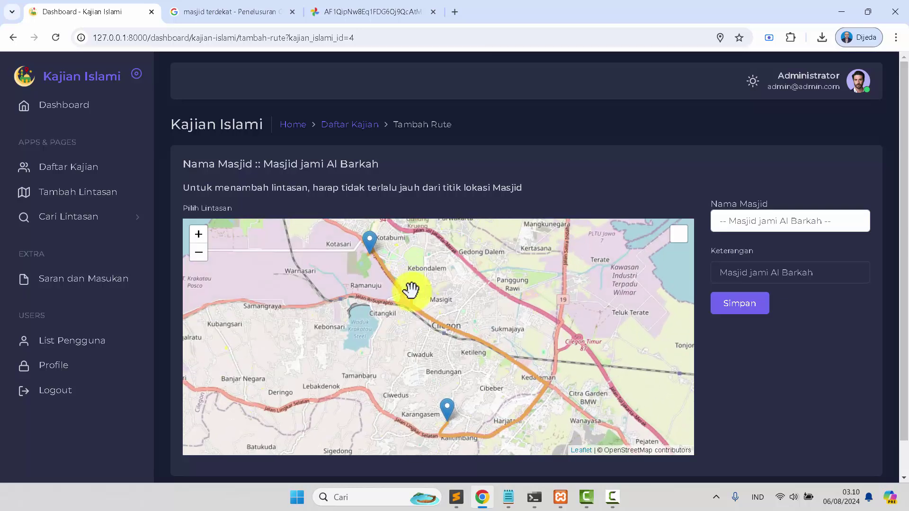
drag(449, 324, 432, 320)
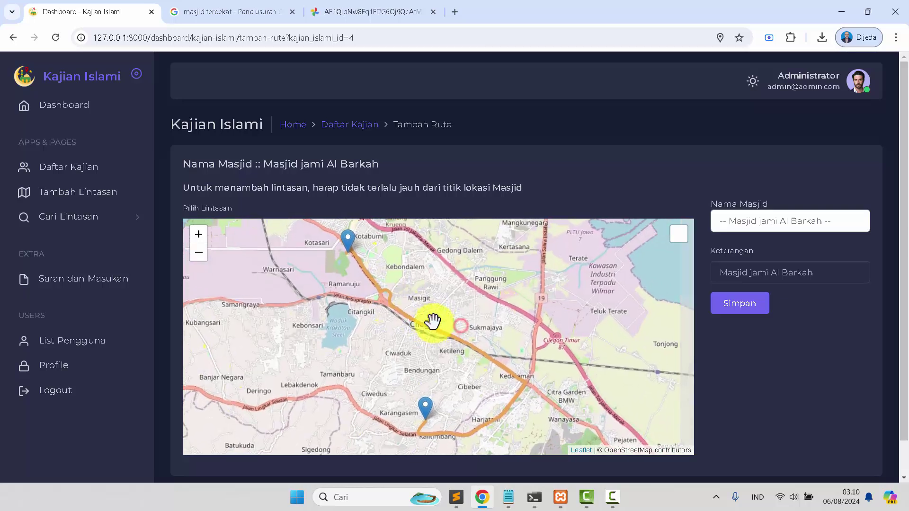
drag(349, 257, 388, 299)
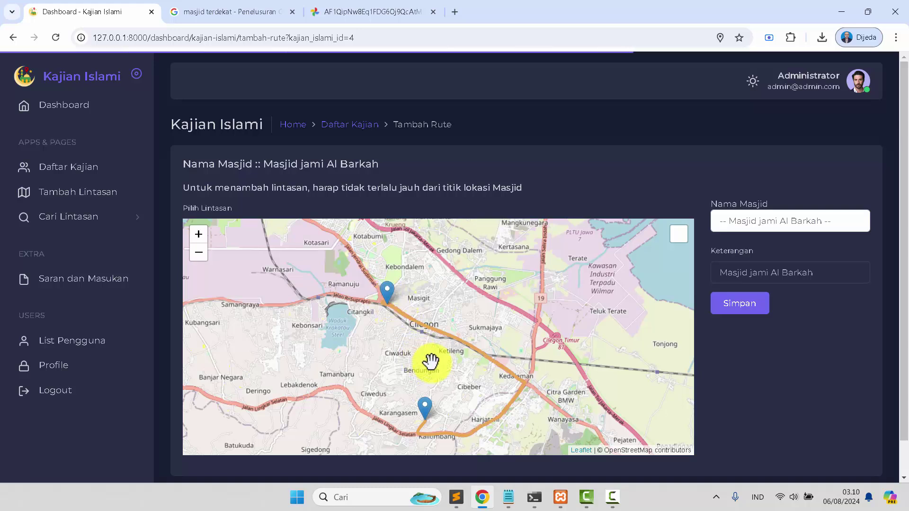
click(738, 310)
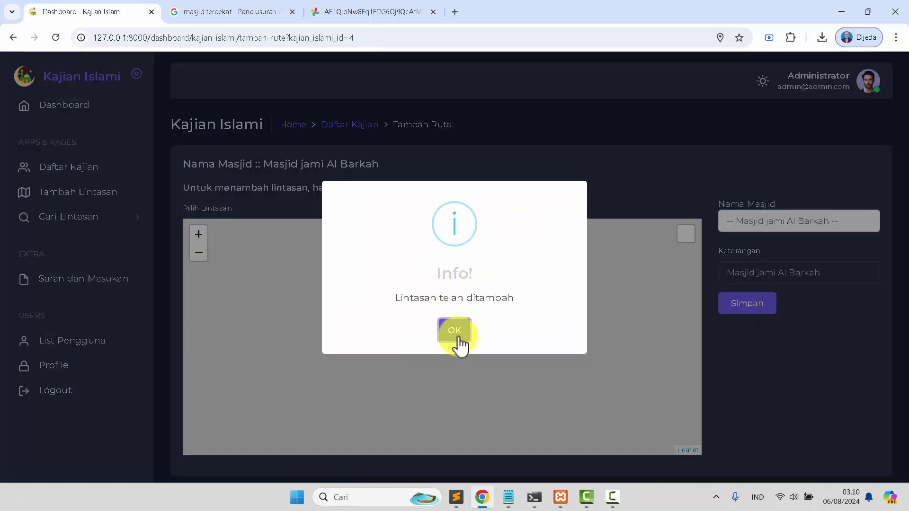
click(456, 331)
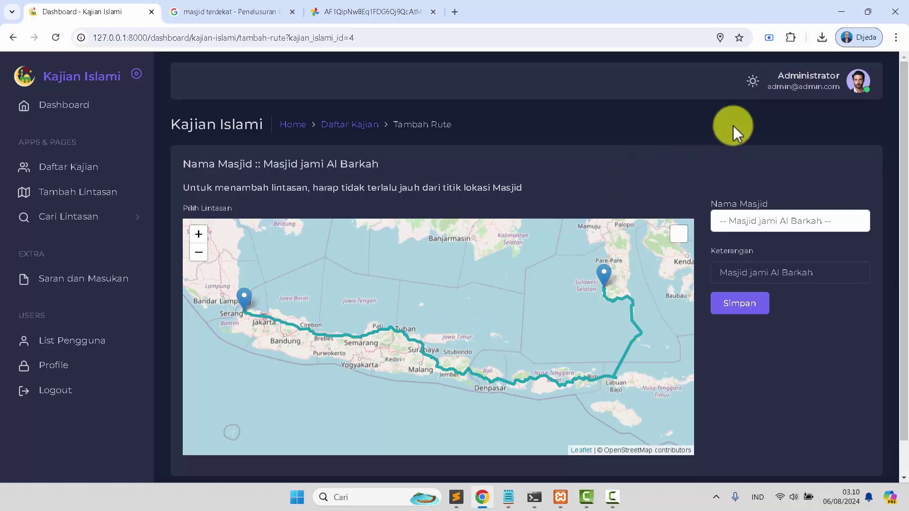
Log out from the Administrator menu, then go from the Home page to Daftar registration
click(814, 88)
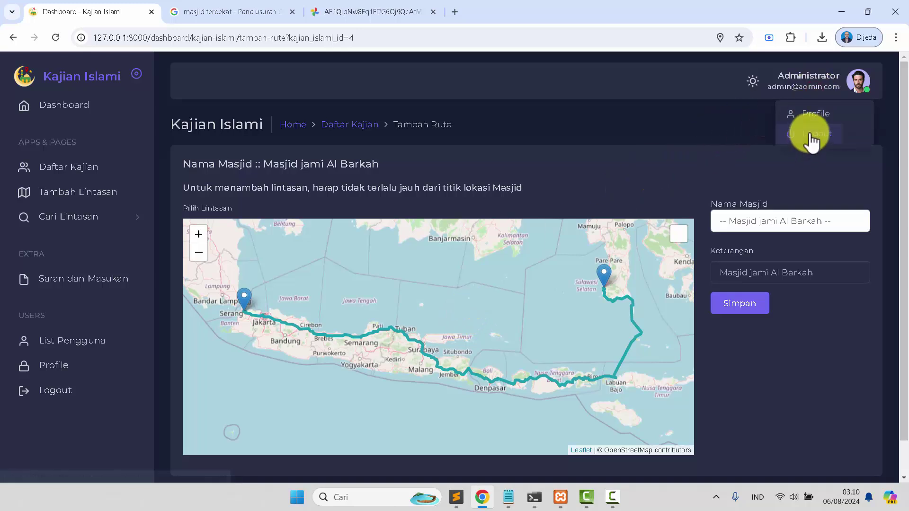
click(809, 134)
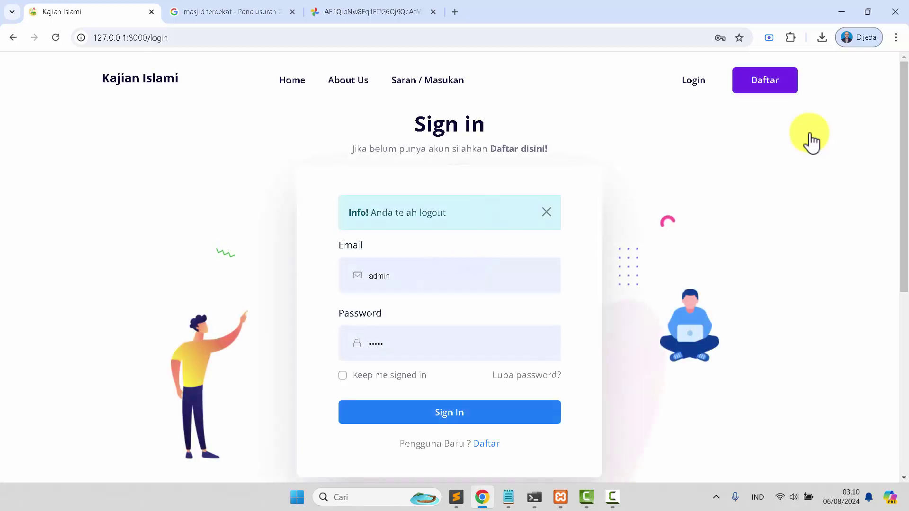
click(290, 85)
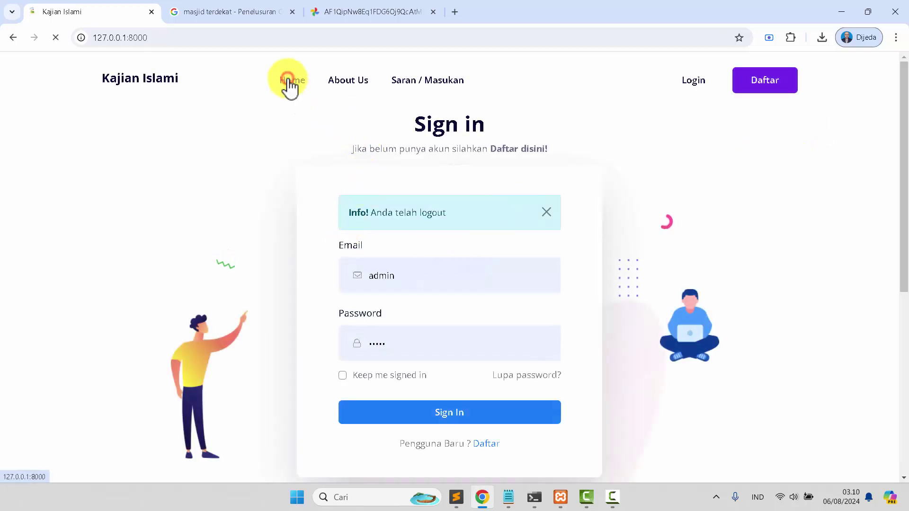
scroll(244, 209, down, 5)
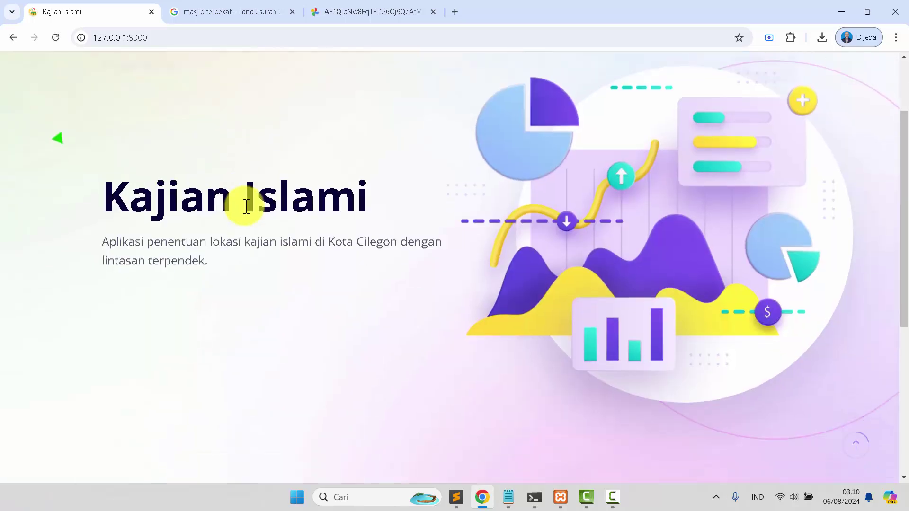
scroll(721, 135, up, 5)
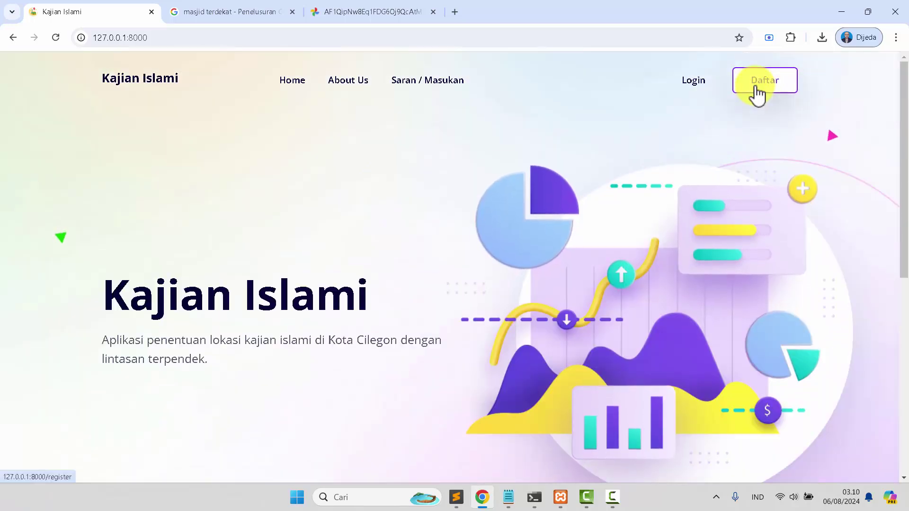
scroll(336, 301, down, 10)
scroll(335, 300, up, 10)
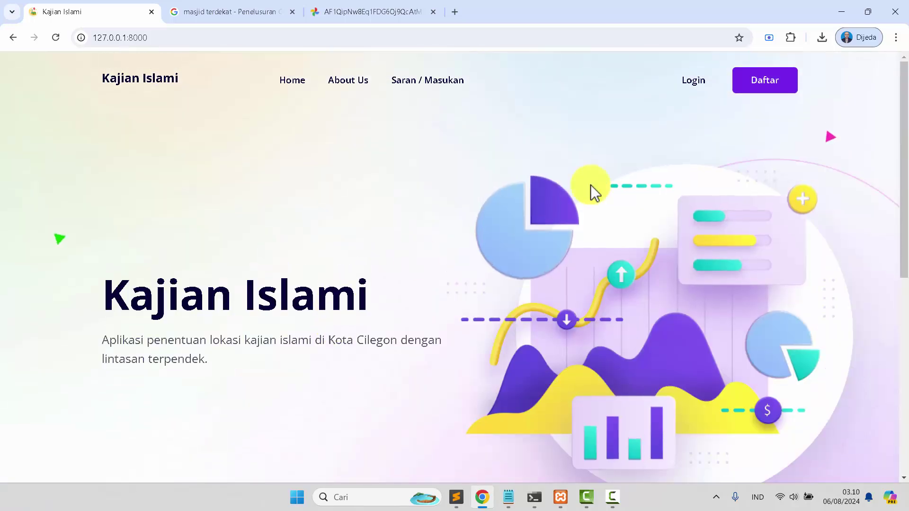
click(758, 94)
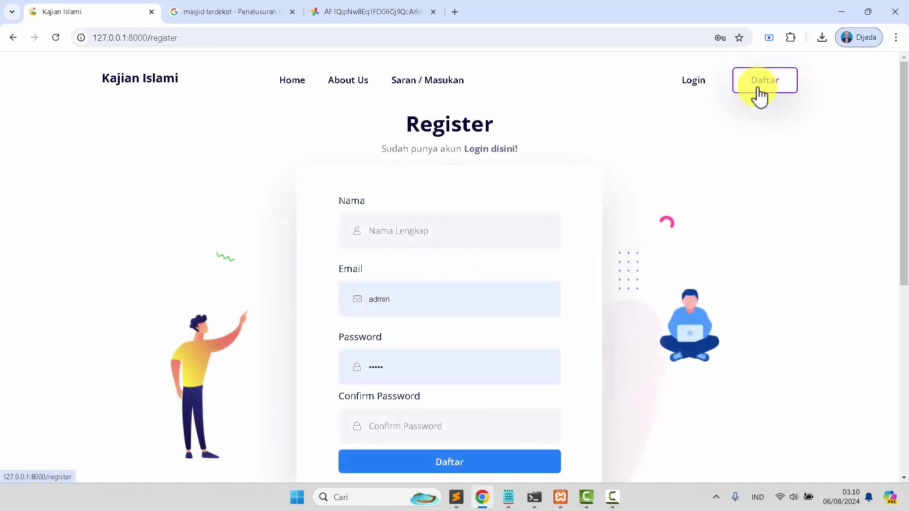
Enter the new user's name and email, recording the email in Notepad and copying the password
click(403, 235)
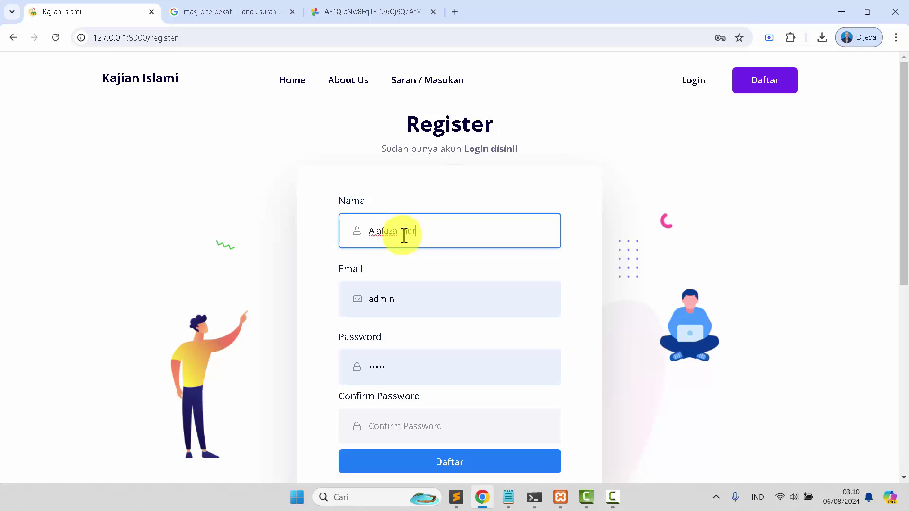
key(Tab)
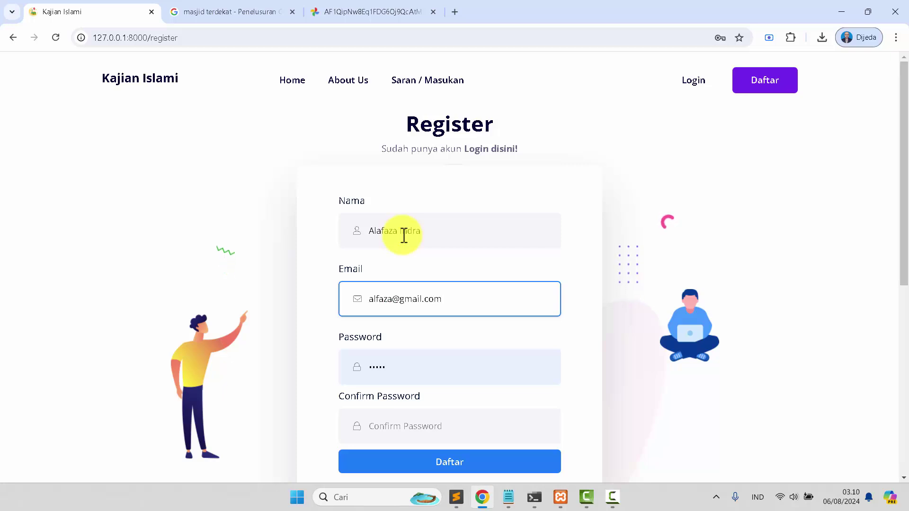
mouse_move(509, 493)
click(563, 426)
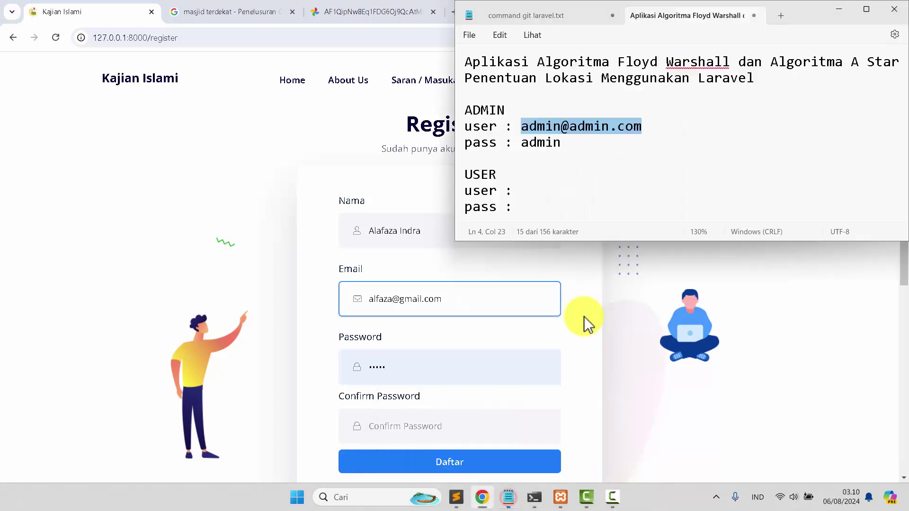
click(514, 177)
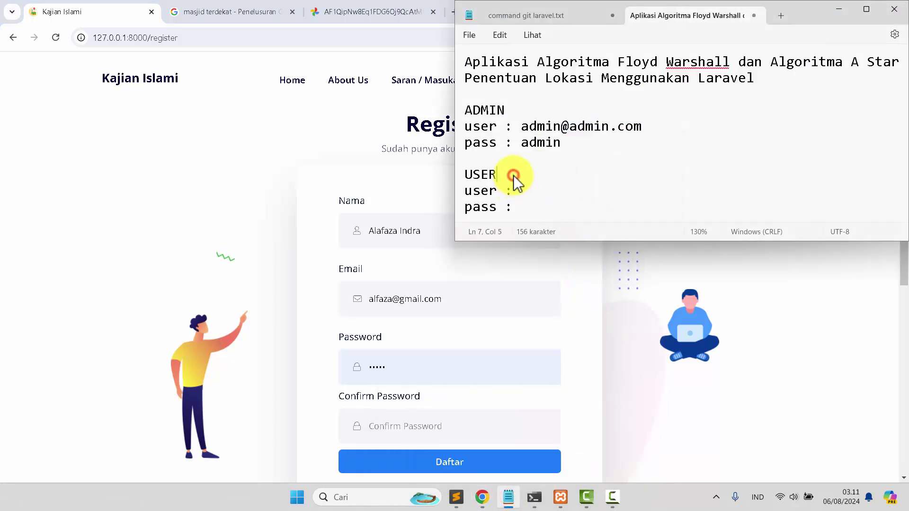
click(516, 306)
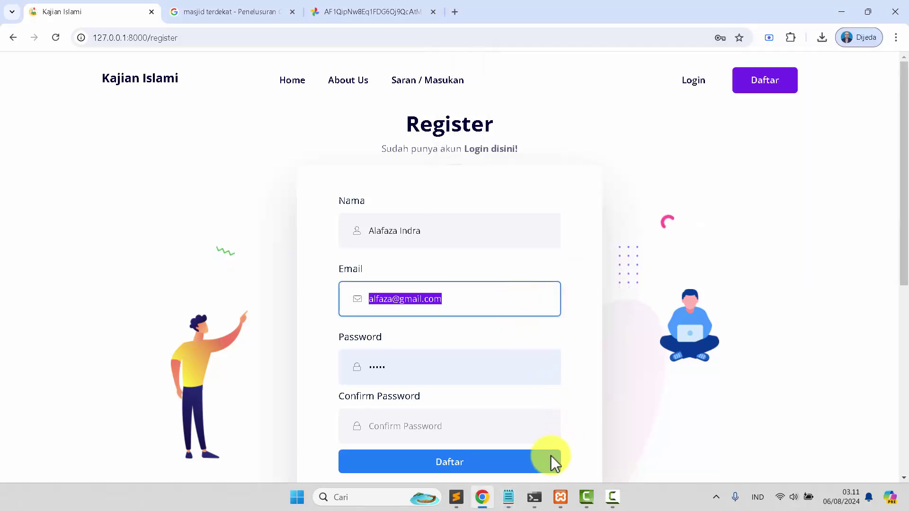
click(509, 495)
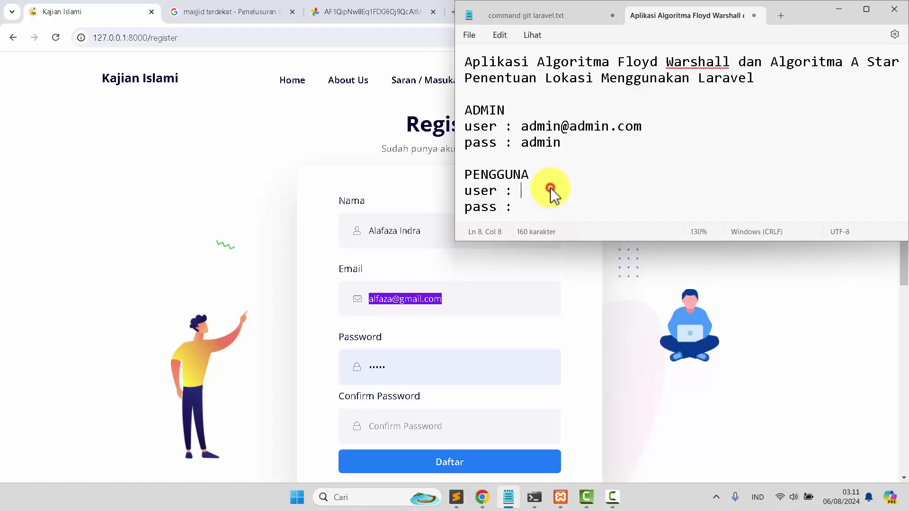
key(ctrl+v)
click(556, 204)
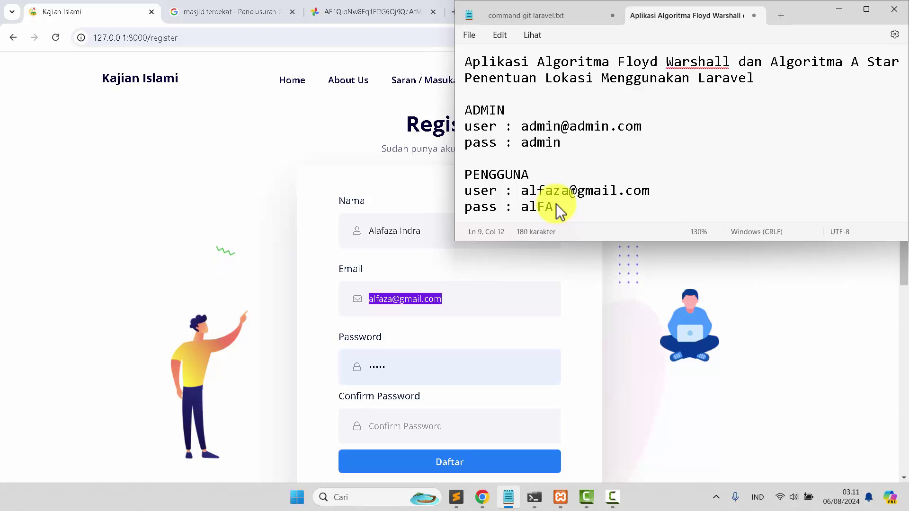
double_click(638, 214)
key(ctrl+c)
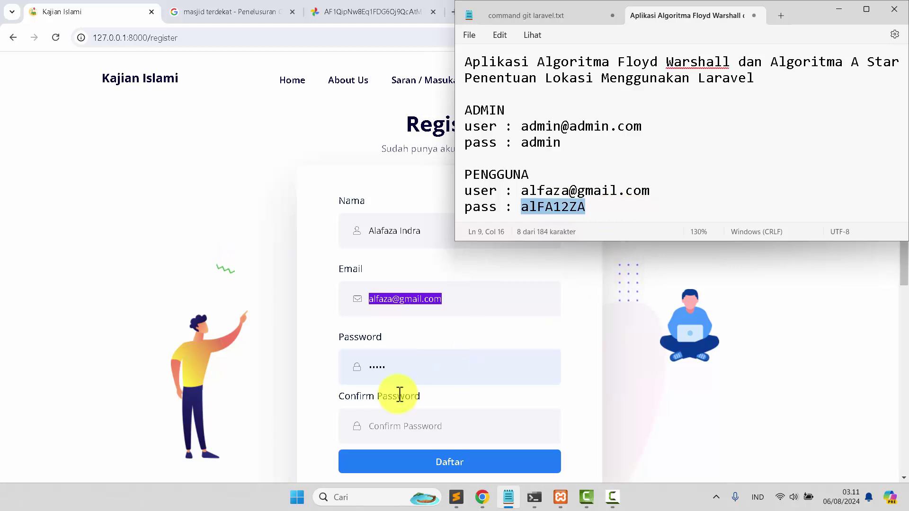
Paste the password into Password and Confirm Password and submit with Daftar
click(426, 362)
key(ctrl+v)
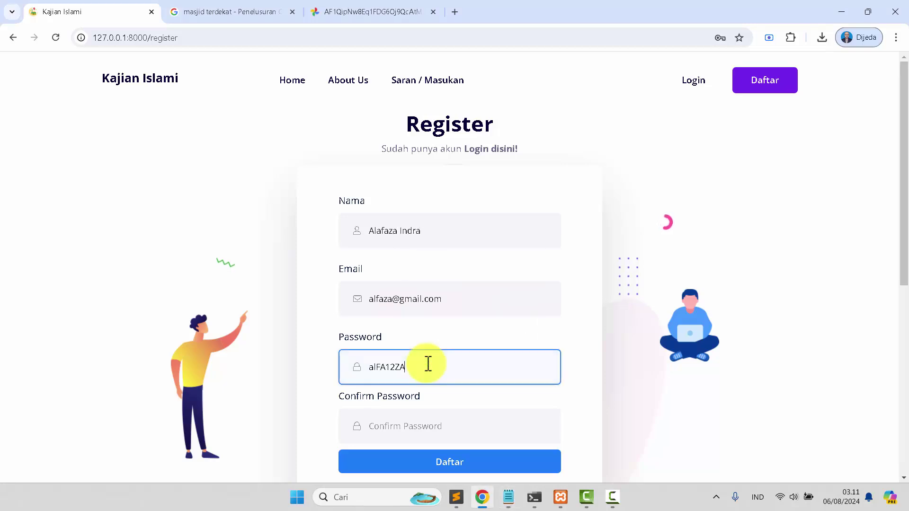
scroll(428, 363, down, 1)
key(ctrl+v)
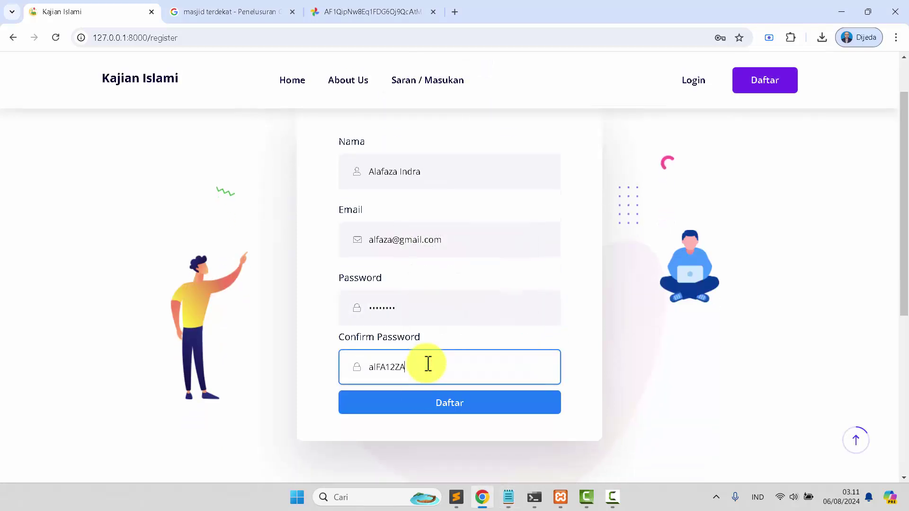
click(414, 411)
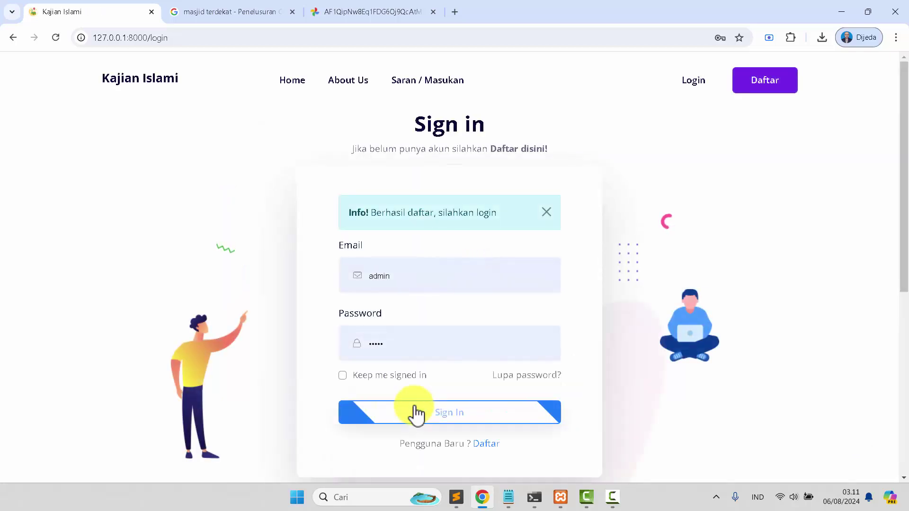
Sign in as the new user with the email and password copied from the Notepad notes
click(509, 497)
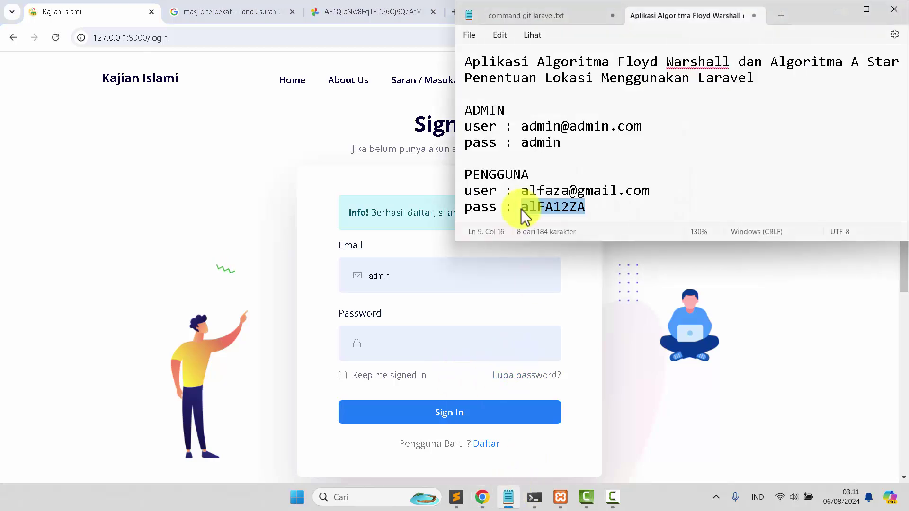
click(406, 341)
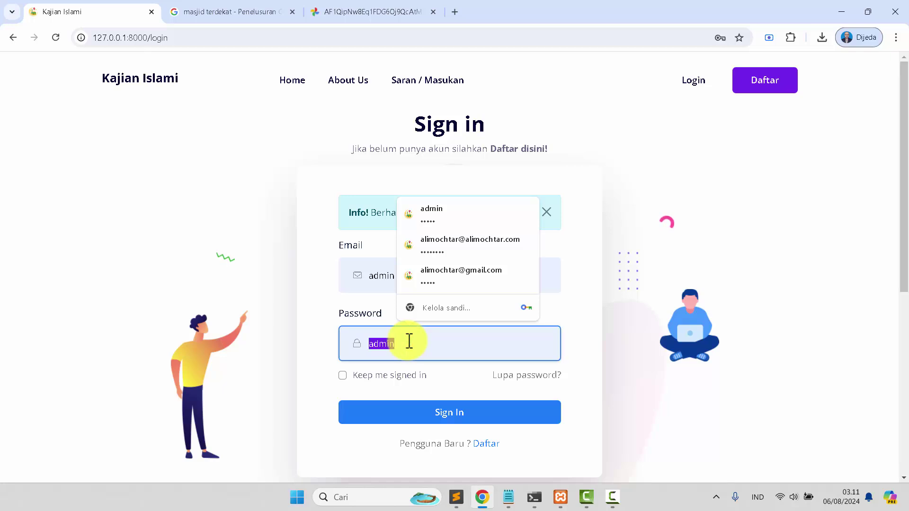
key(ctrl+v)
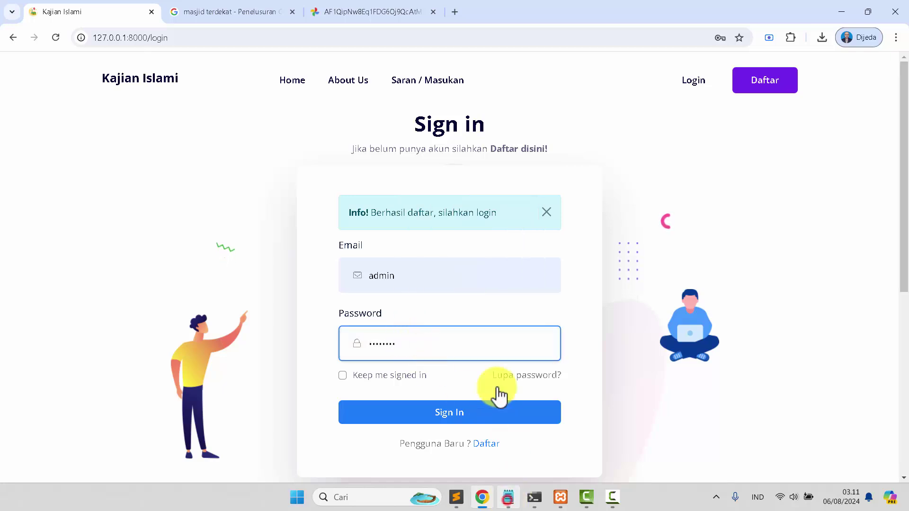
click(492, 371)
key(alt+Tab)
drag(523, 192, 652, 189)
key(ctrl+c)
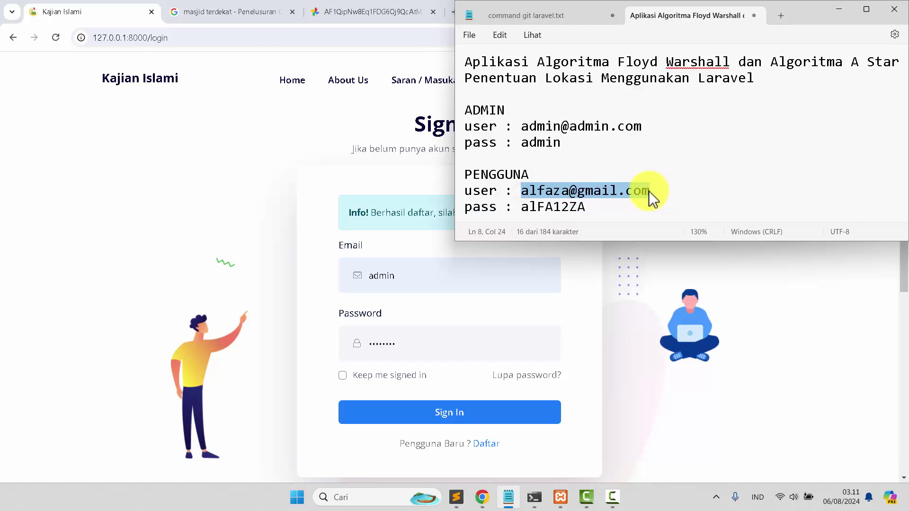
click(435, 275)
key(ctrl+v)
click(412, 414)
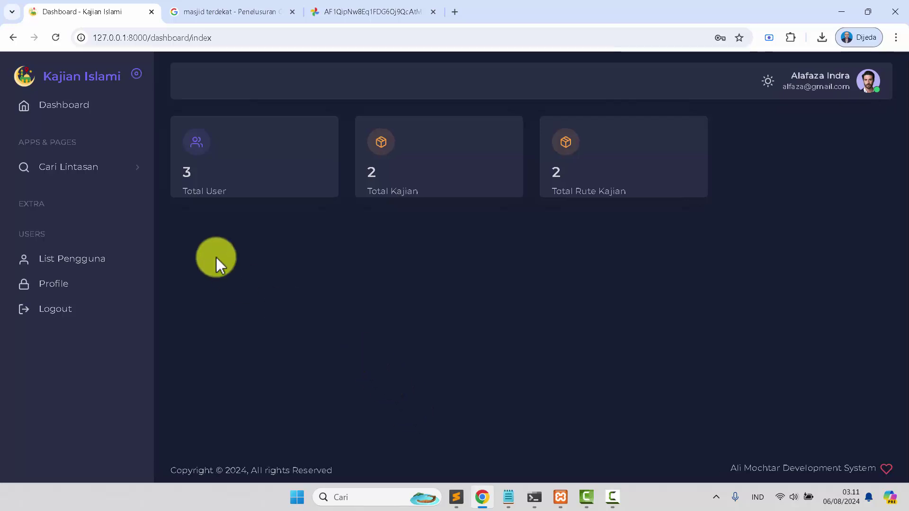
Open Cari Lintasan > Floyd-Warshall and show the kajian mosques around the current location
click(100, 171)
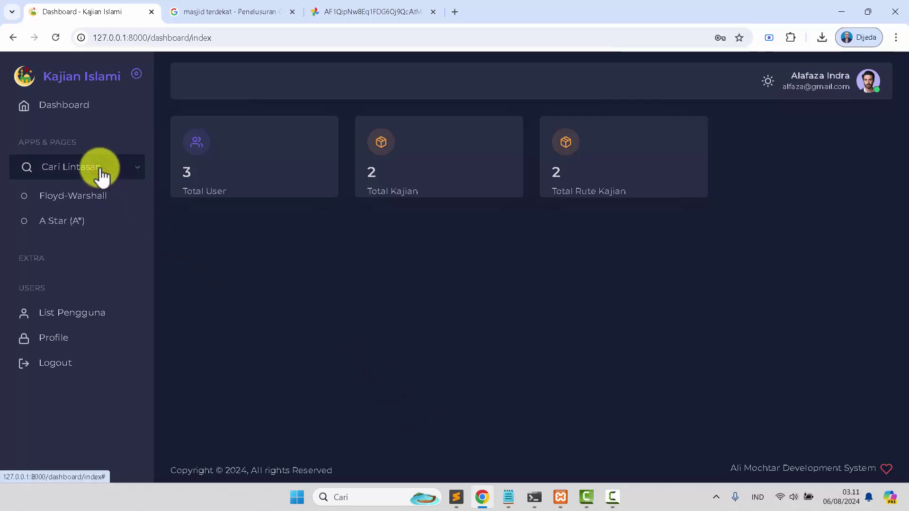
click(91, 197)
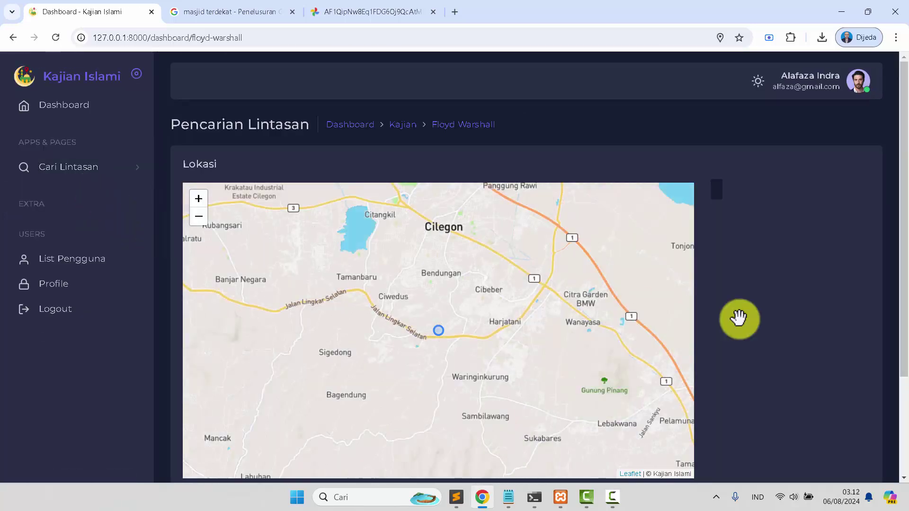
scroll(799, 322, down, 3)
click(388, 423)
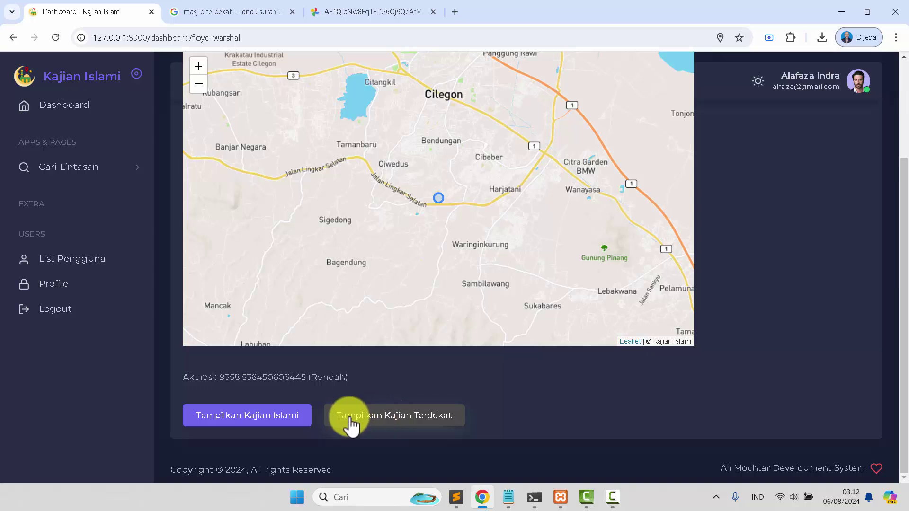
click(278, 424)
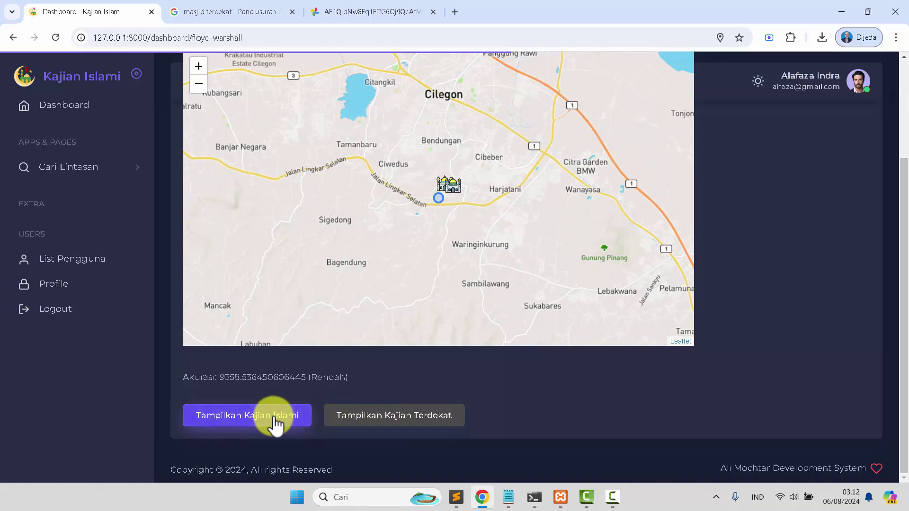
double_click(442, 203)
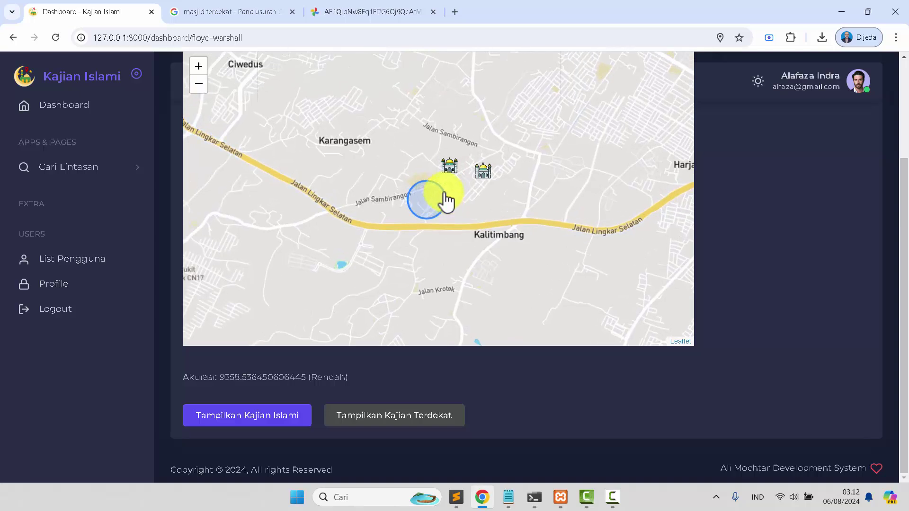
Plot shortest routes to Masjid Al Ikhlas and then Masjid jami Al Barkah
click(449, 171)
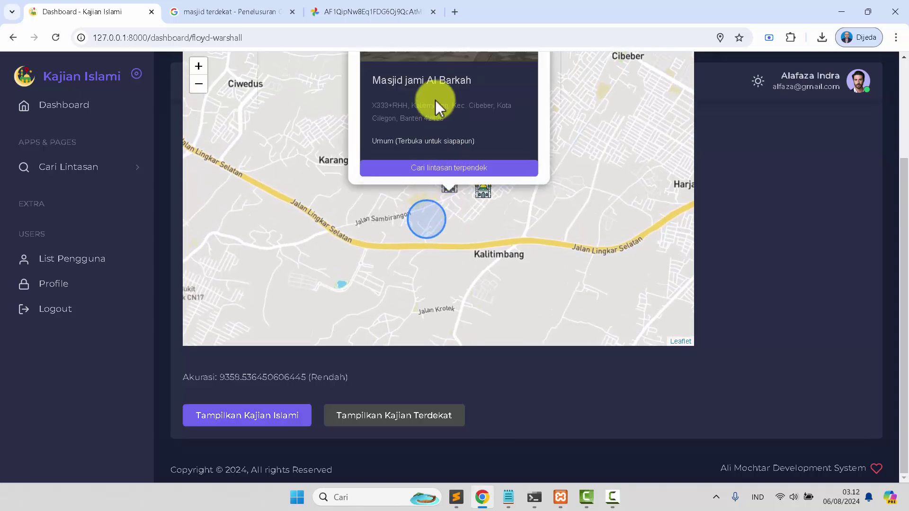
click(483, 195)
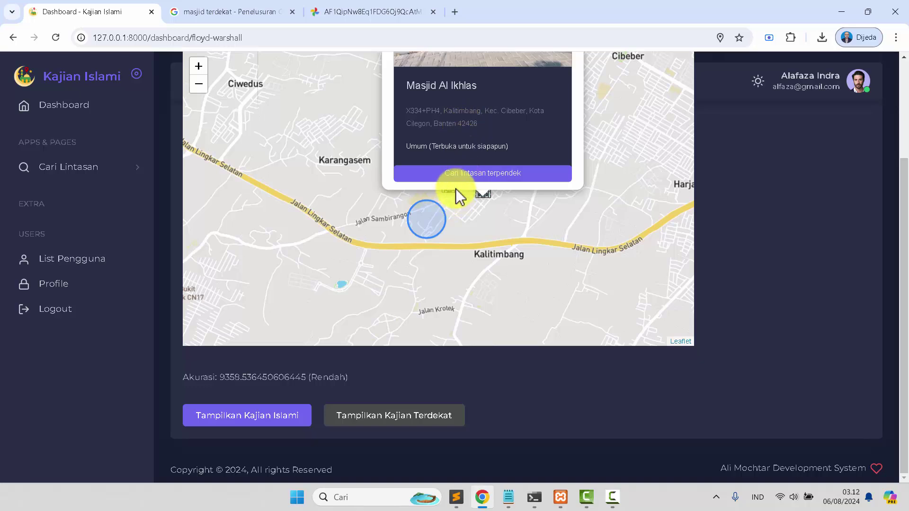
click(457, 176)
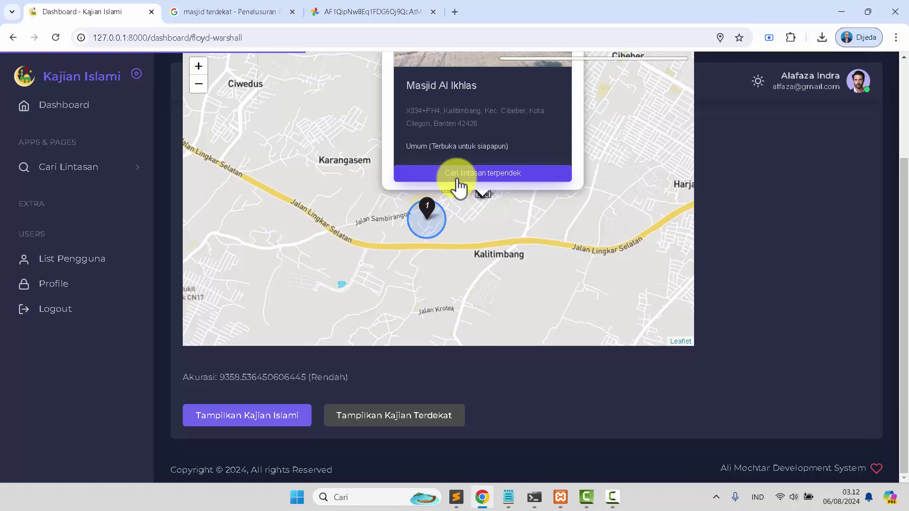
scroll(417, 204, down, 1)
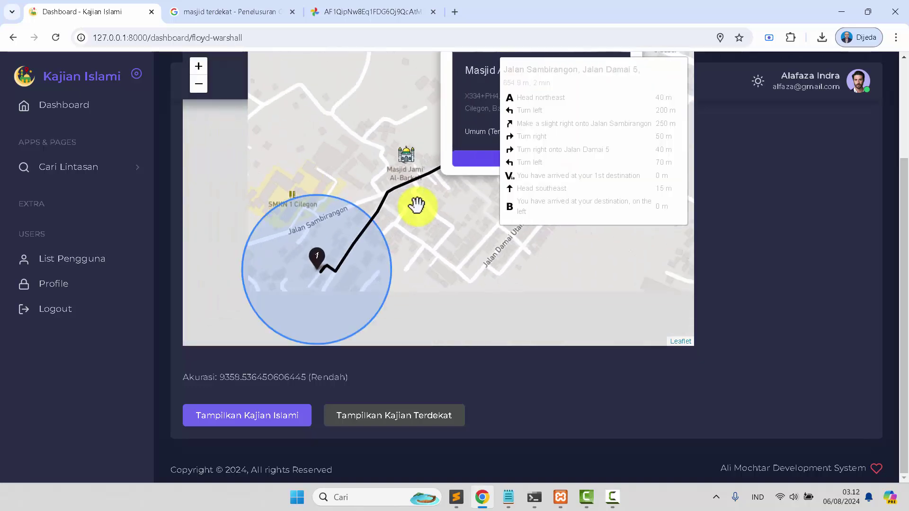
drag(432, 239, 406, 287)
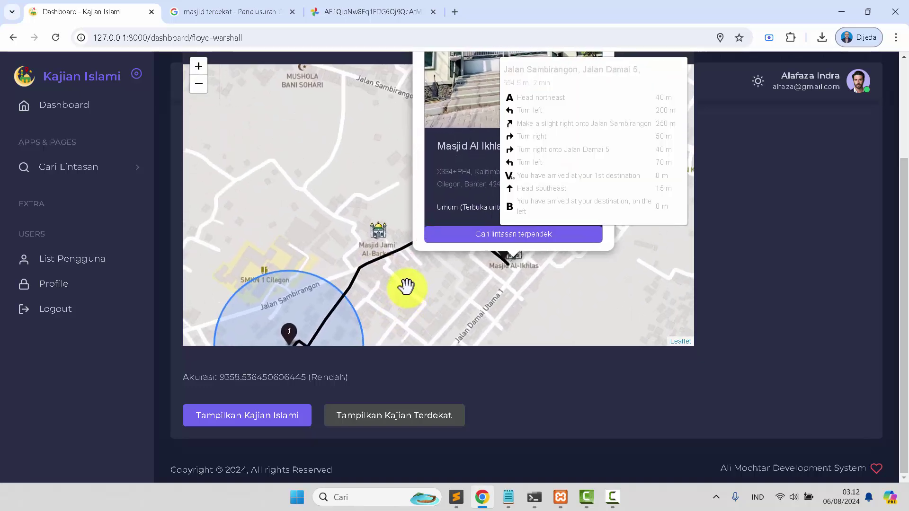
click(377, 234)
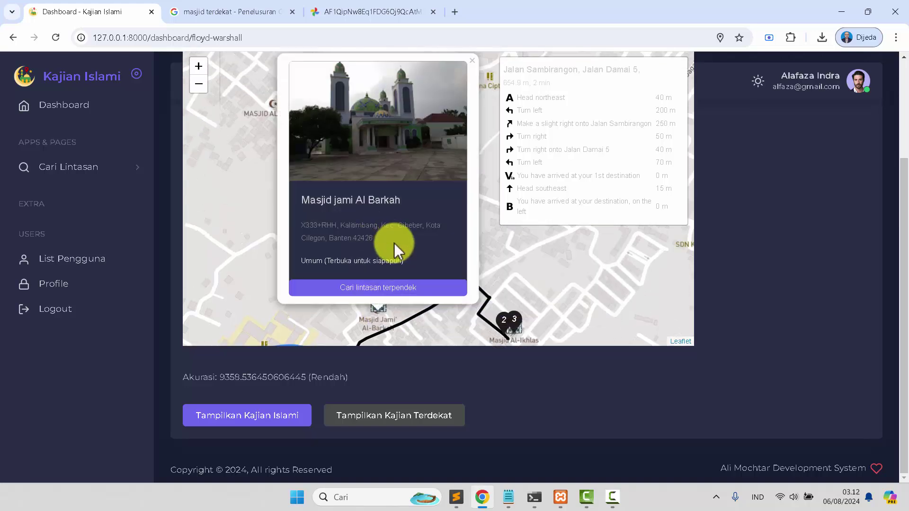
click(357, 290)
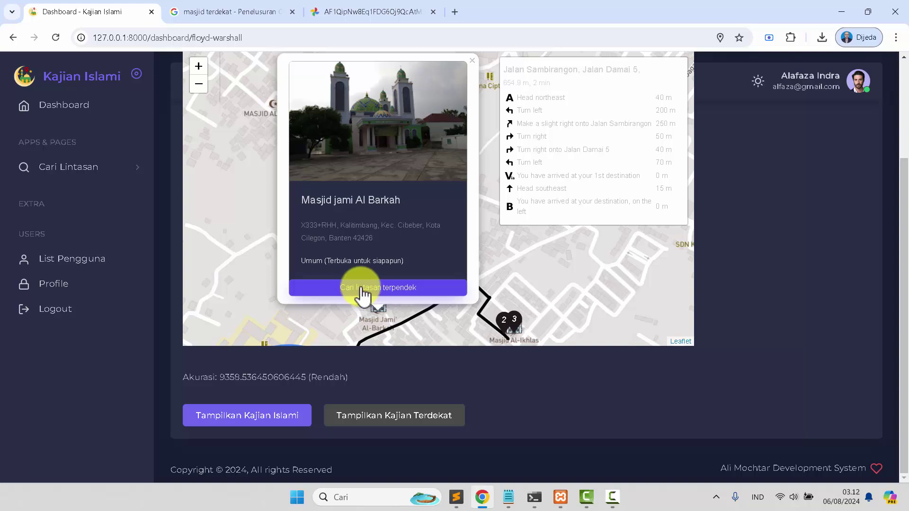
Reload the mosques and re-plot Al Barkah's route, viewing its directions and 9359.54 (Rendah) accuracy
click(396, 416)
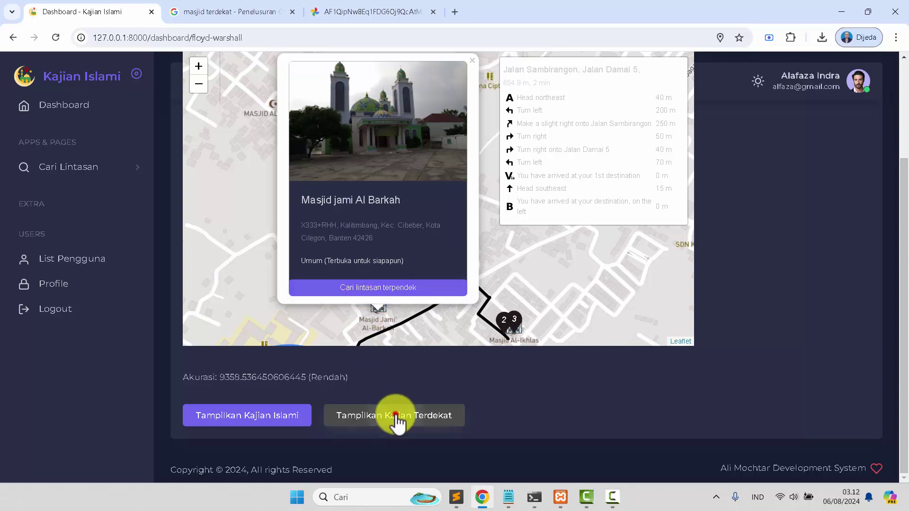
click(279, 417)
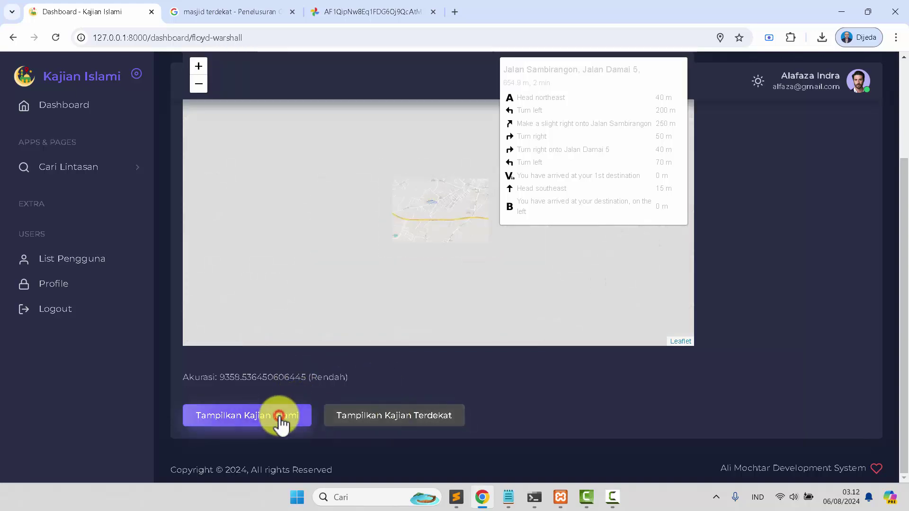
scroll(432, 182, up, 2)
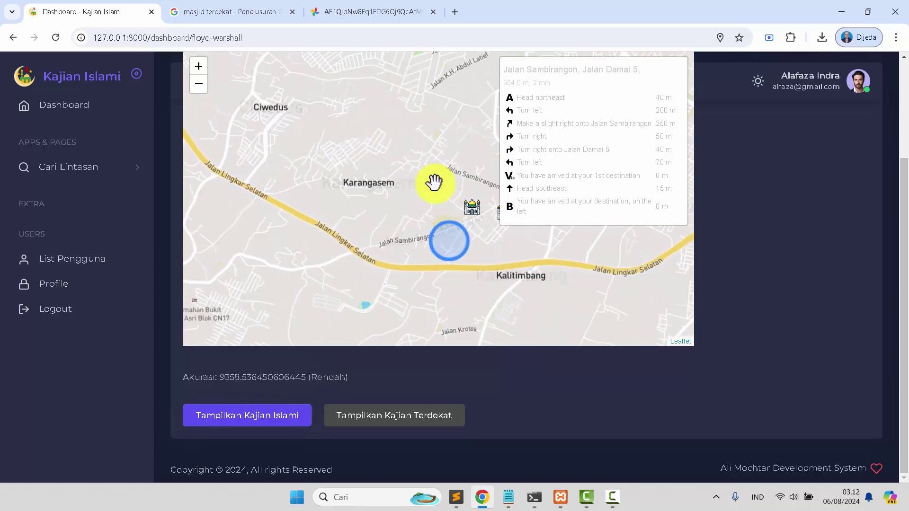
click(475, 218)
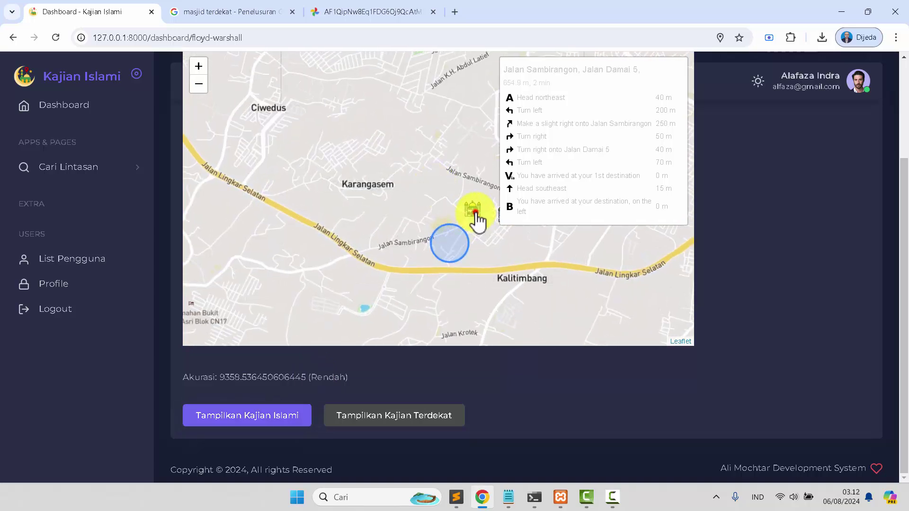
click(435, 290)
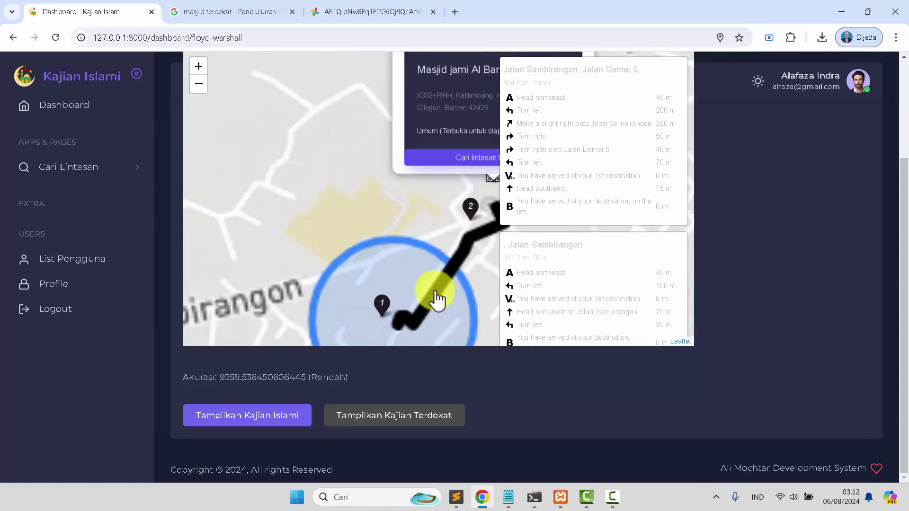
scroll(443, 208, down, 1)
drag(389, 157, 254, 182)
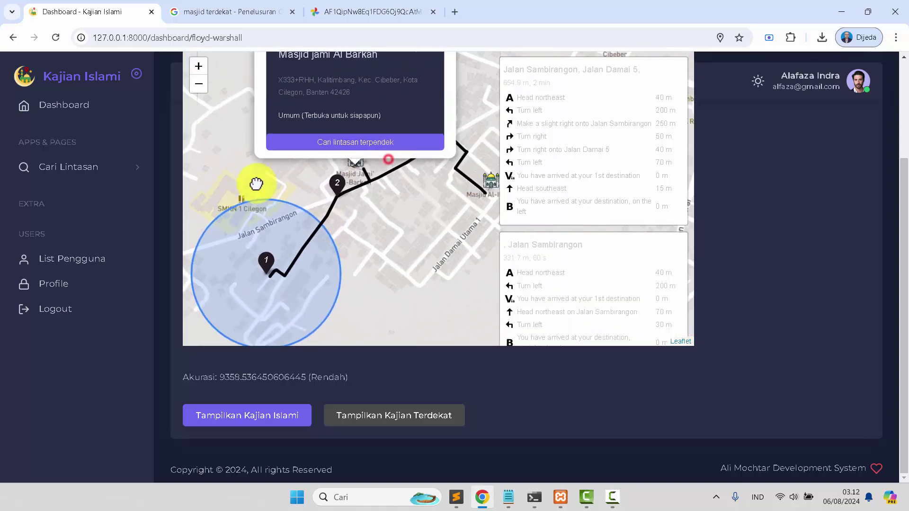
scroll(304, 203, up, 1)
scroll(404, 191, down, 1)
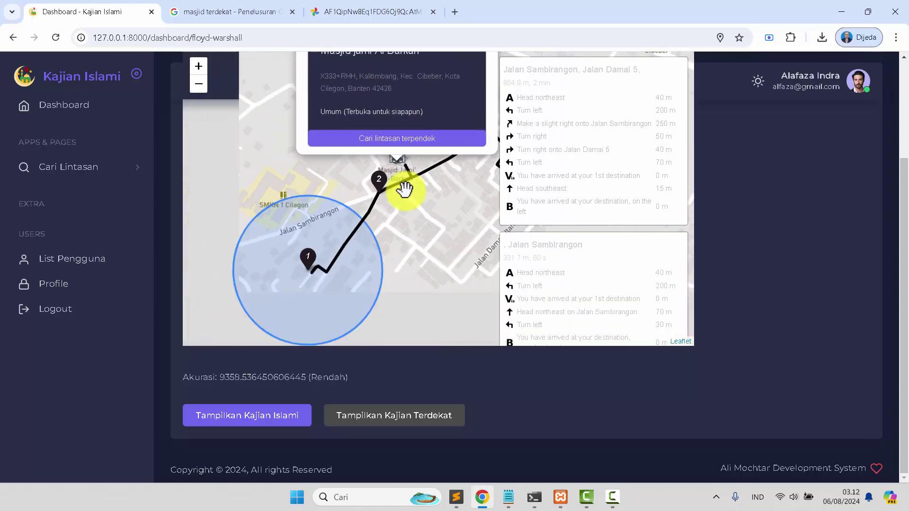
drag(442, 204, 310, 278)
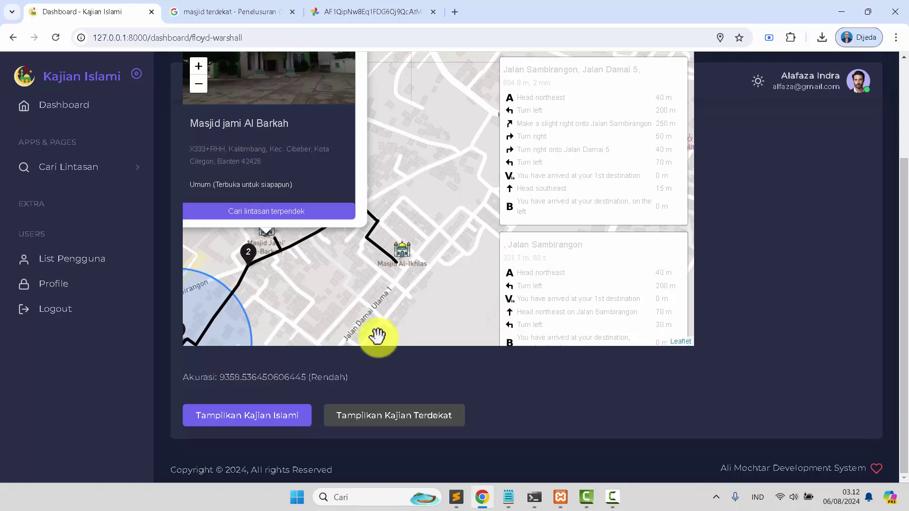
scroll(331, 263, up, 1)
scroll(333, 261, down, 1)
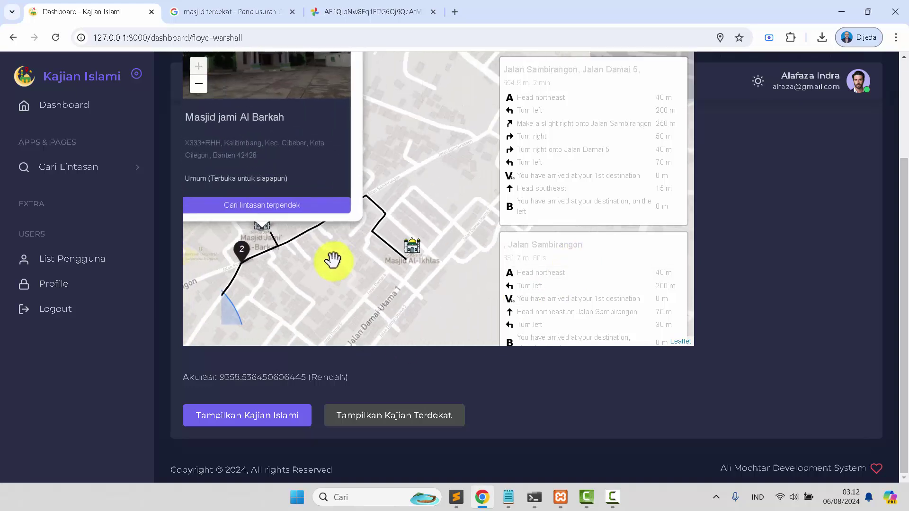
scroll(332, 260, down, 1)
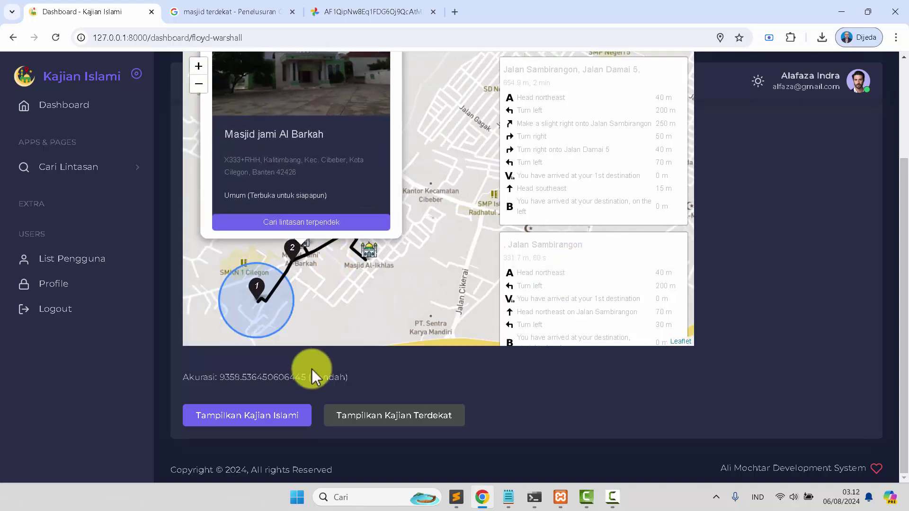
Log out of the user account from the profile dropdown on the Dashboard
click(90, 110)
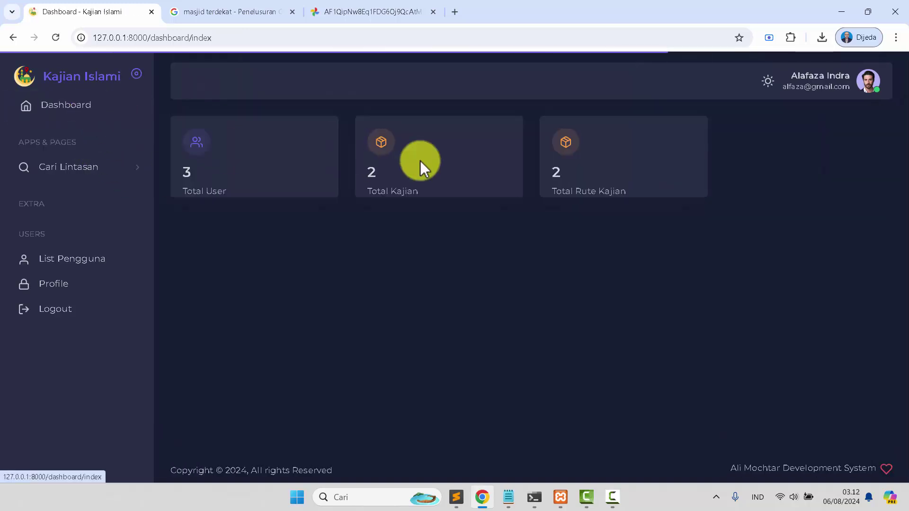
click(834, 88)
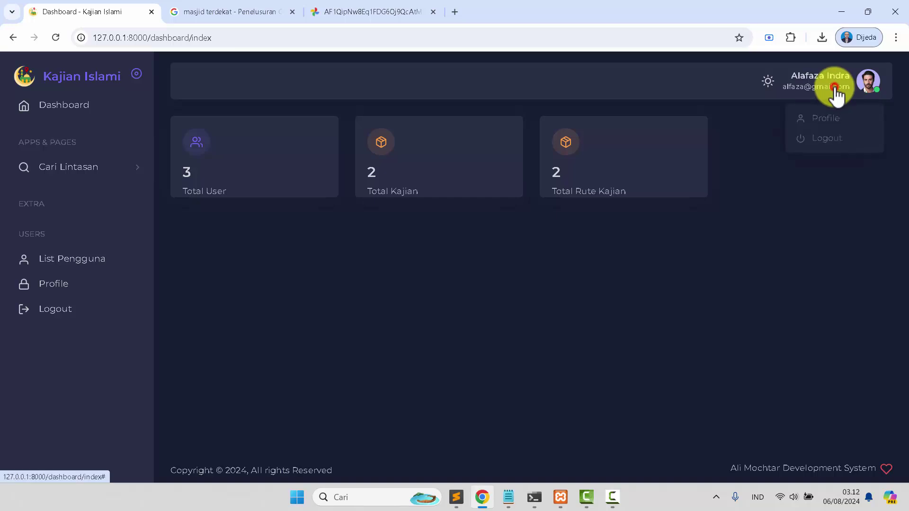
click(839, 140)
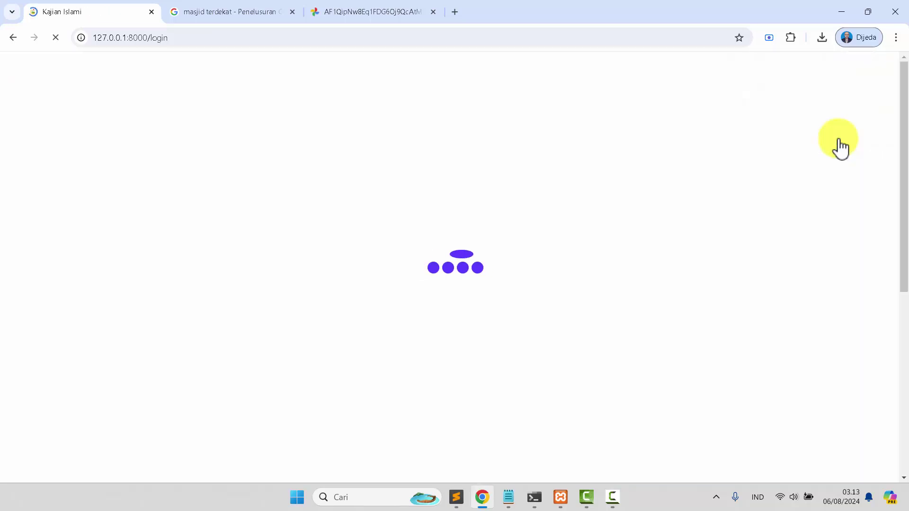
Sign in as administrator with the admin email copied from the Notepad notes
click(453, 275)
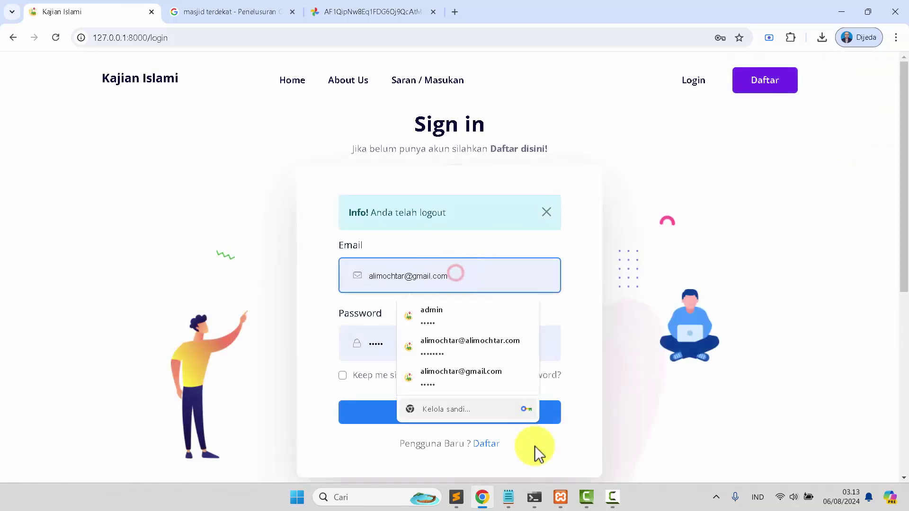
click(508, 496)
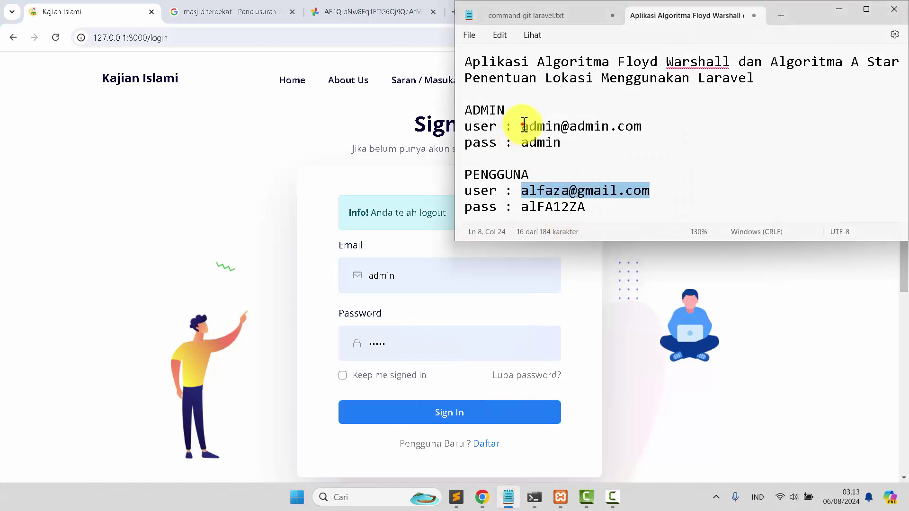
drag(521, 126, 615, 128)
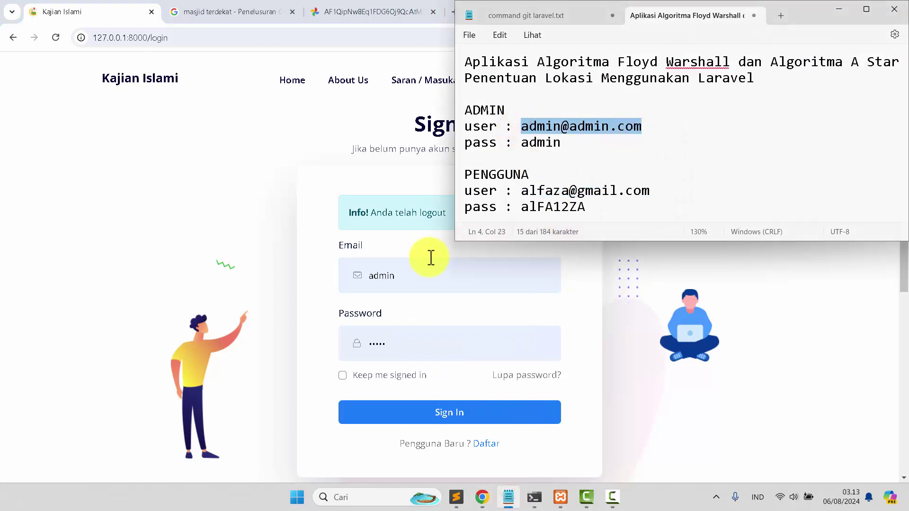
click(433, 275)
key(ctrl+a)
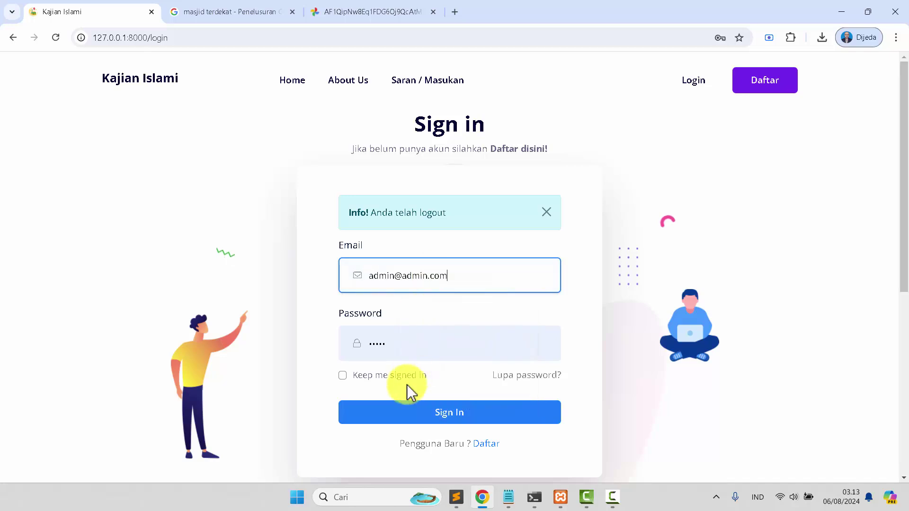
click(392, 421)
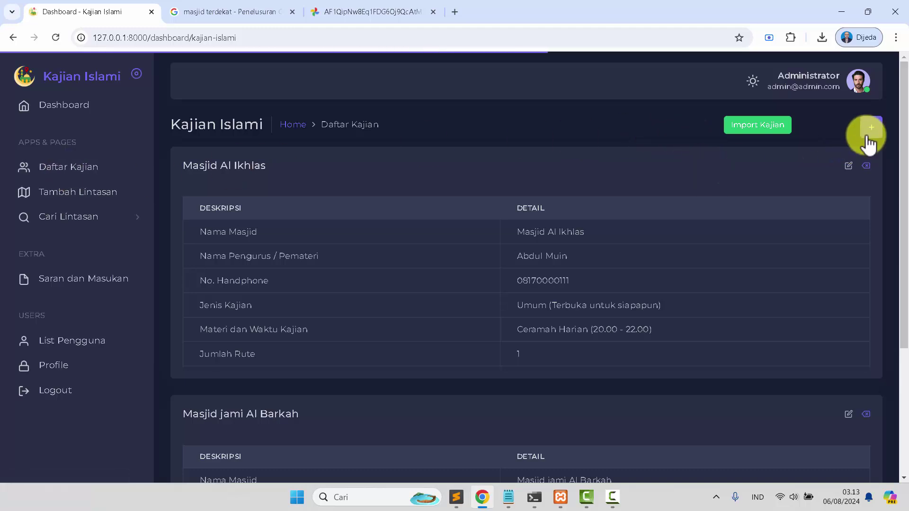
Check the add form and Import Kajian upload dialog, then reopen a blank Tambah Kajian Islami form
click(868, 136)
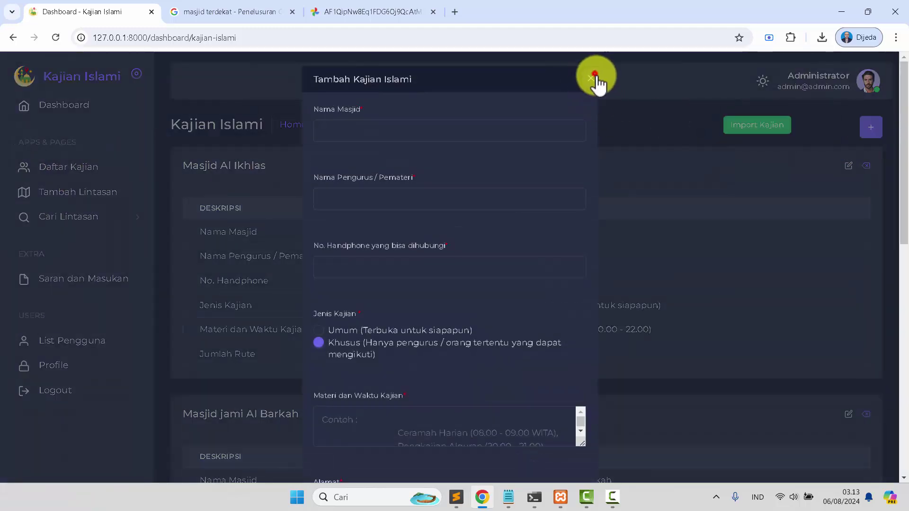
click(595, 78)
click(756, 127)
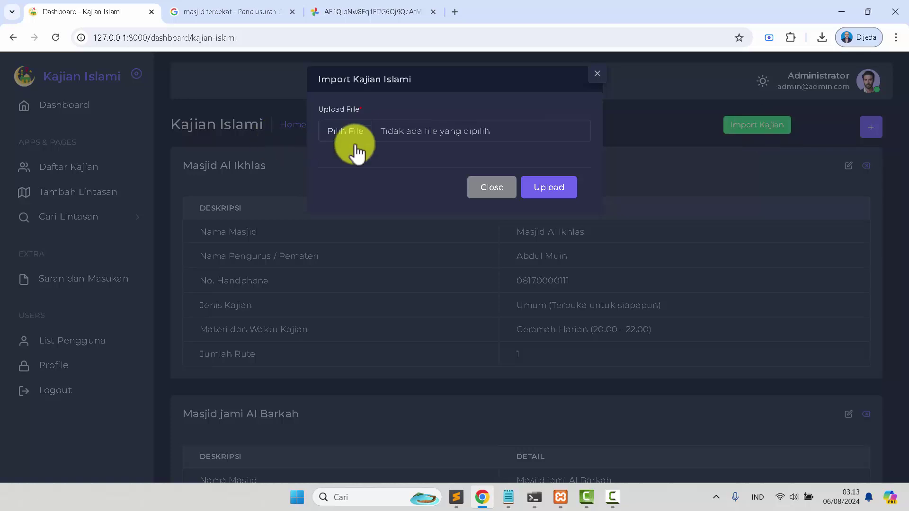
click(502, 188)
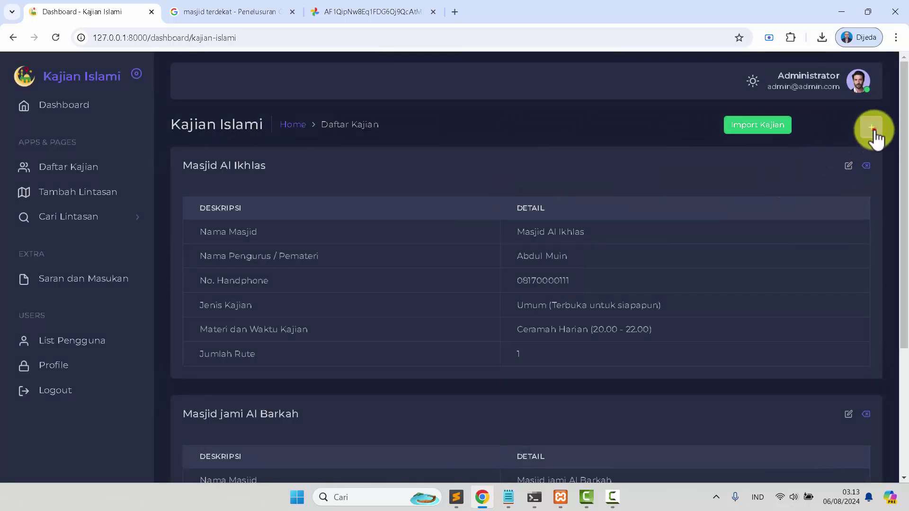
click(873, 128)
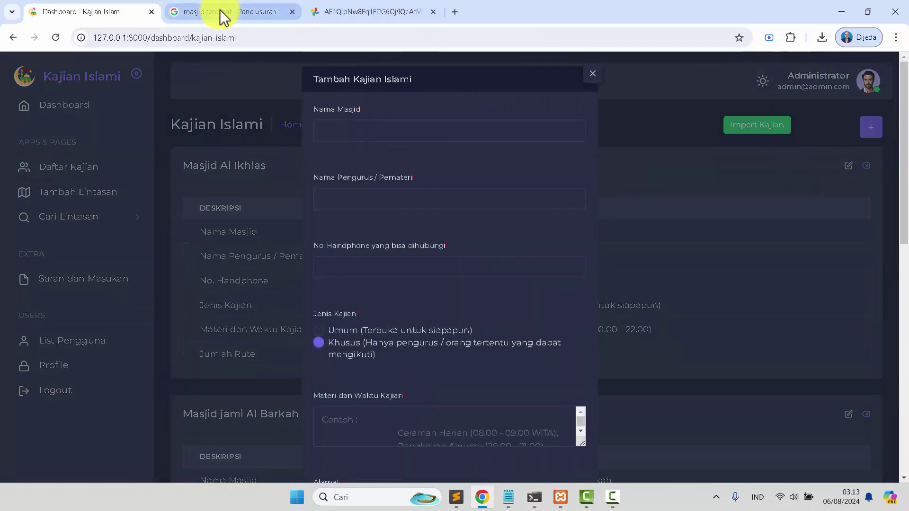
Close the photo viewer on the 'masjid terdekat' results and pan the map toward Tugu Kota Cilegon
click(251, 10)
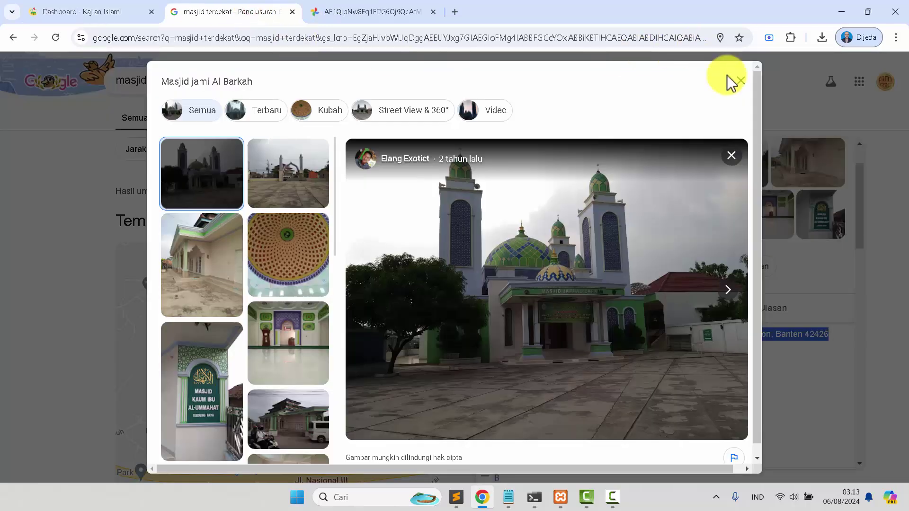
click(740, 81)
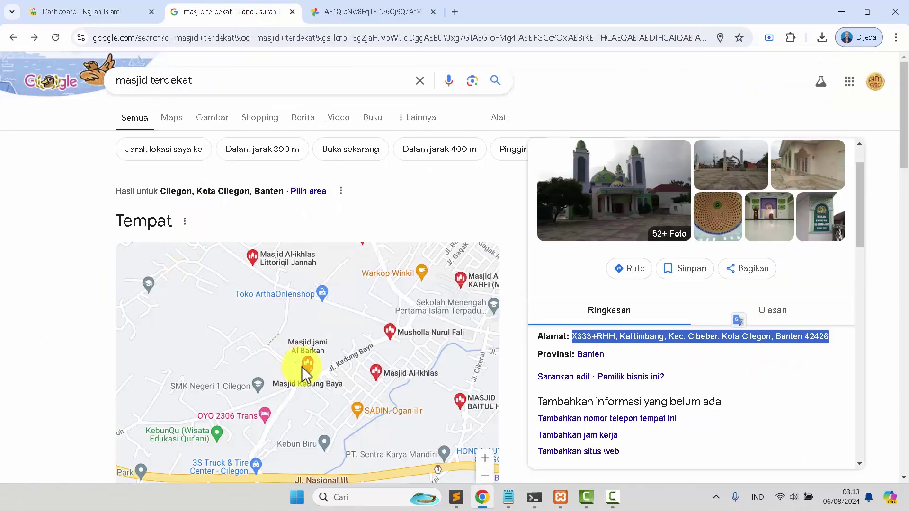
click(351, 278)
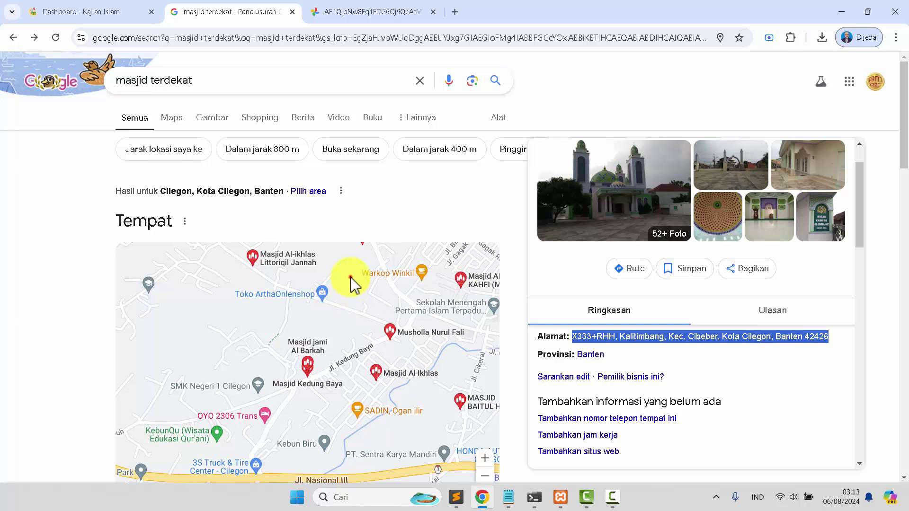
scroll(291, 379, down, 2)
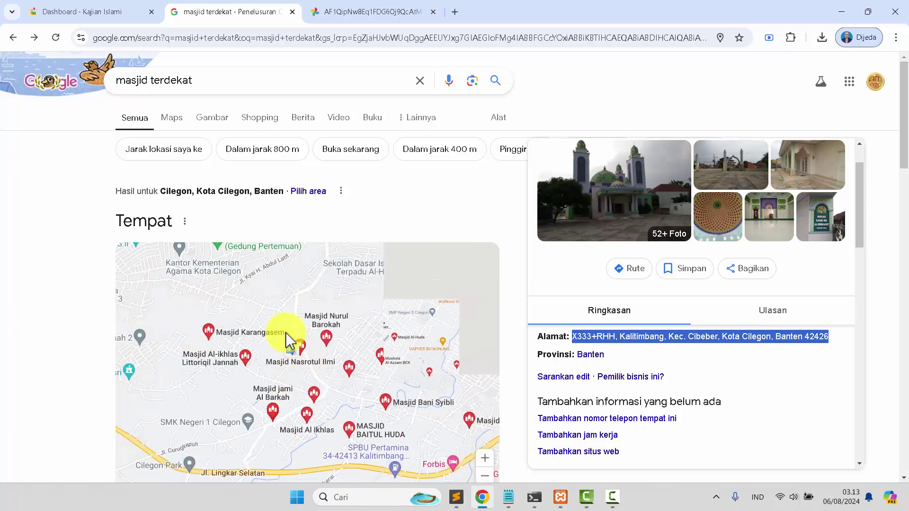
drag(250, 283, 280, 365)
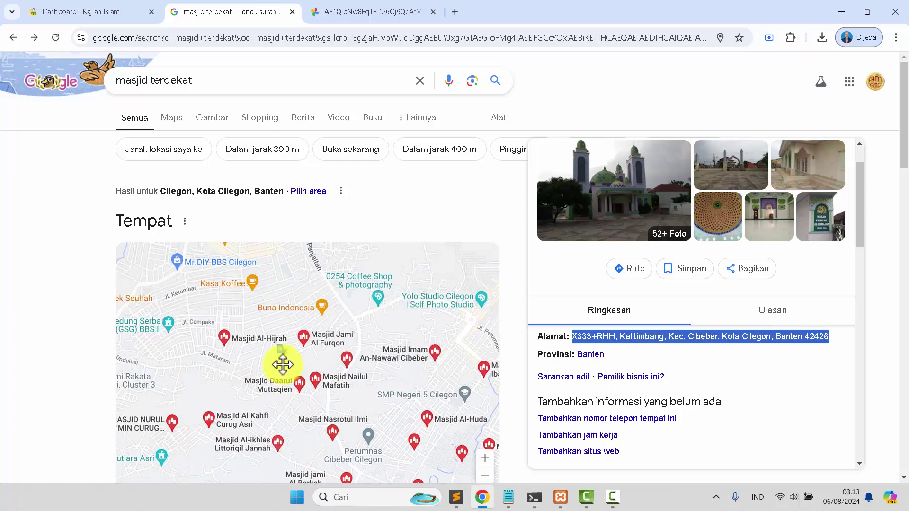
mouse_move(278, 300)
mouse_down()
mouse_move(321, 368)
mouse_move(333, 417)
mouse_up()
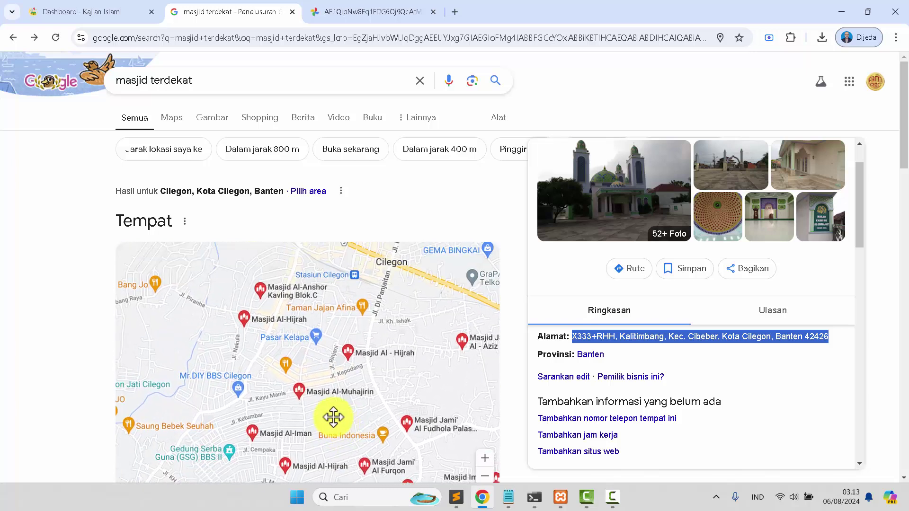
double_click(236, 318)
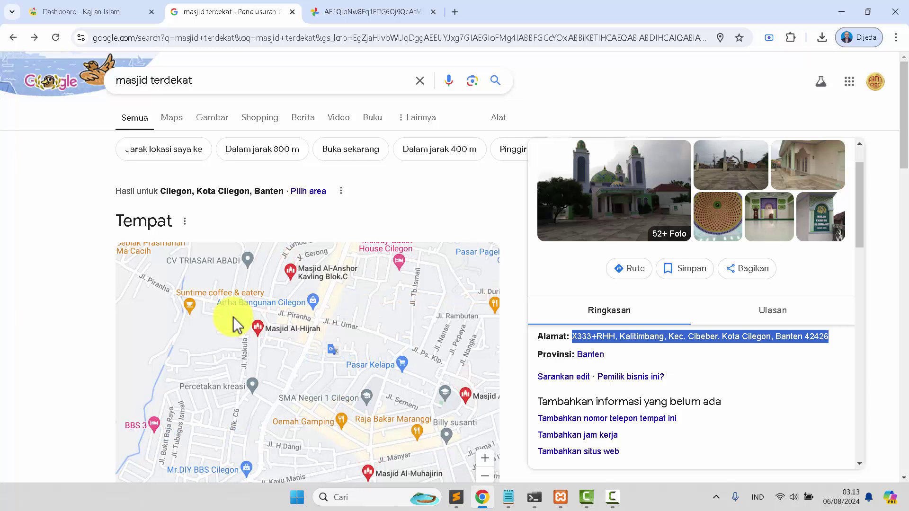
scroll(231, 319, down, 2)
drag(202, 270, 194, 383)
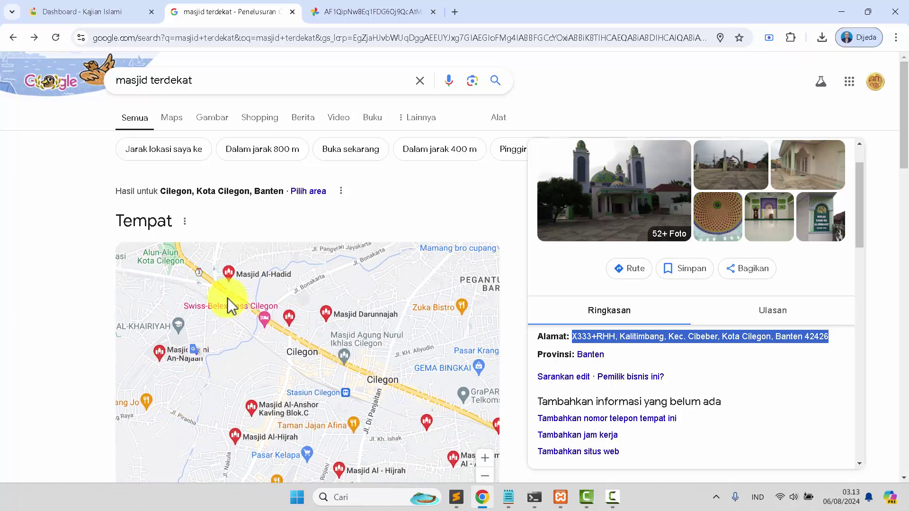
scroll(229, 286, up, 3)
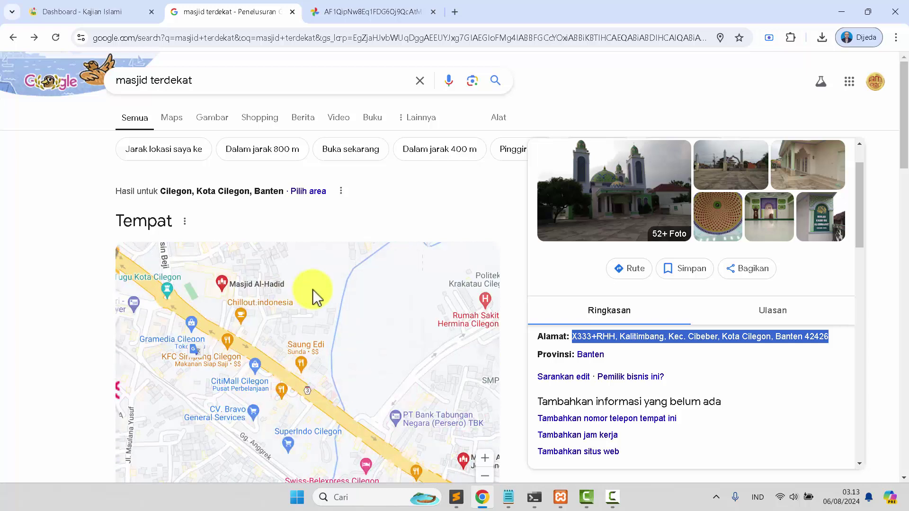
Open Masjid Al-Hadid's details and select its name for copying
click(219, 288)
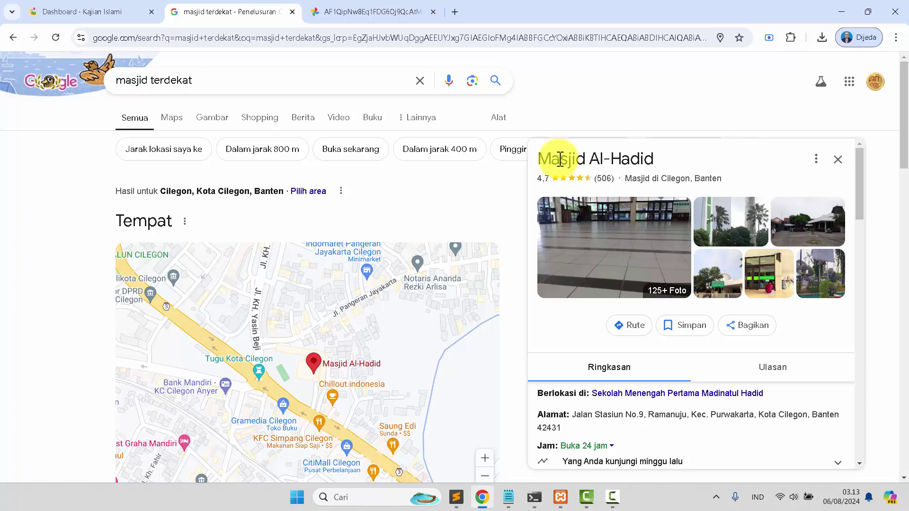
drag(545, 160, 658, 175)
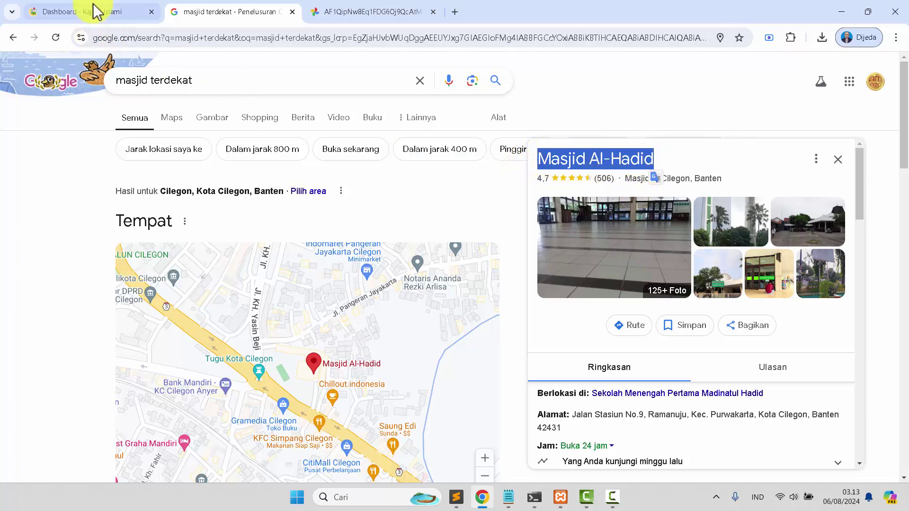
click(92, 11)
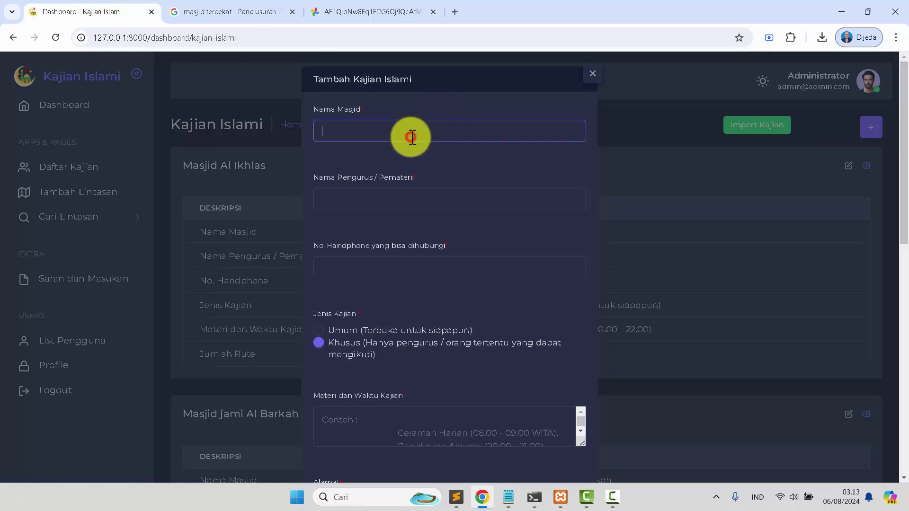
Enter the presenter's name and phone number, choose Umum, and type Ceramah Rutin (21.00 - 22.00)
click(389, 201)
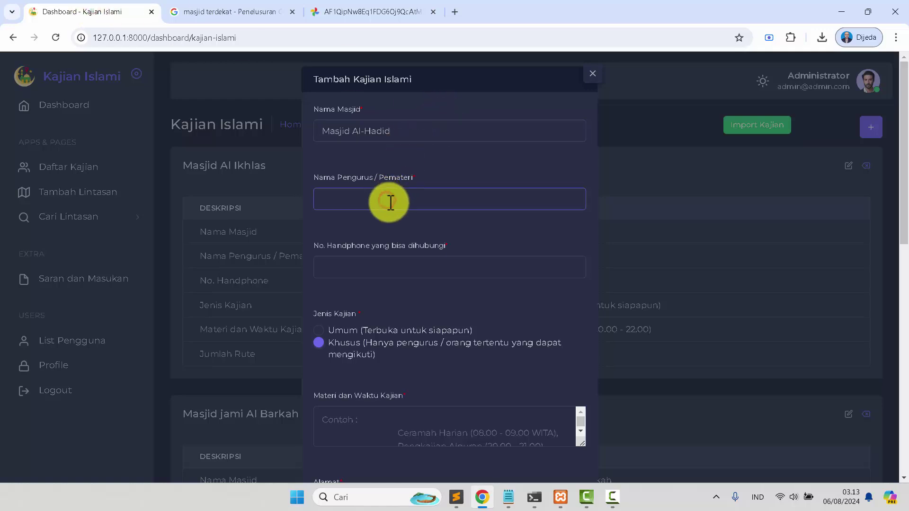
key(Tab)
text(081)
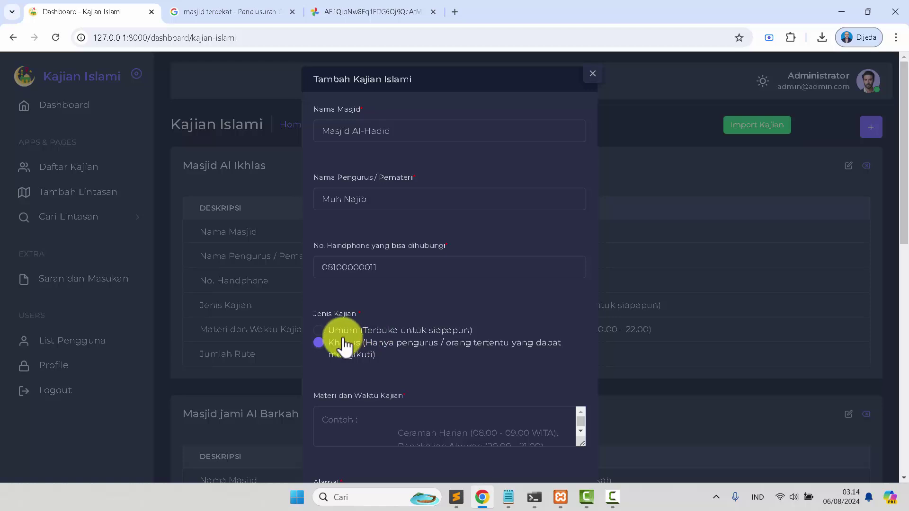
click(318, 331)
scroll(447, 321, down, 3)
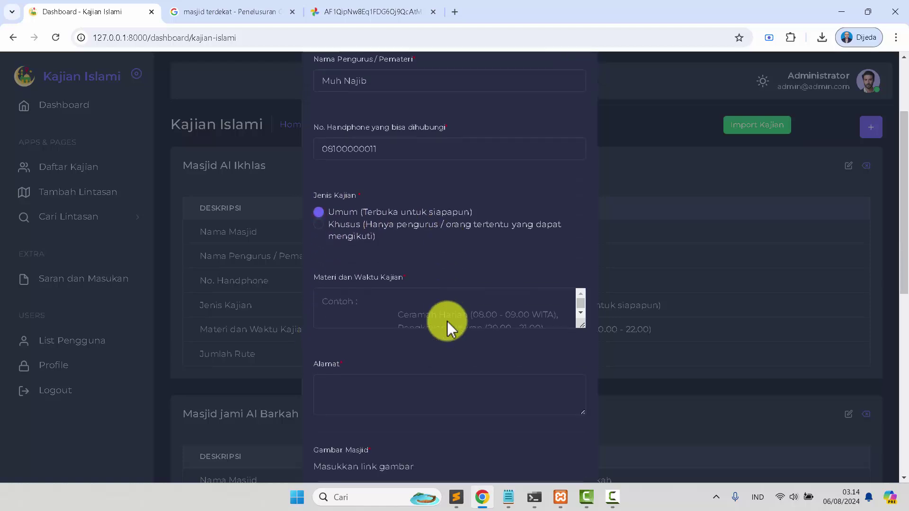
click(361, 306)
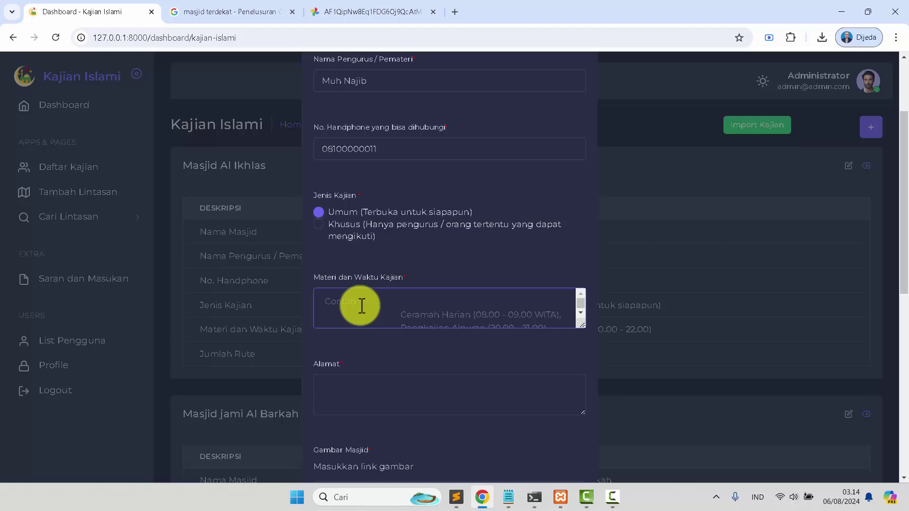
text(Ceramah Rutin (21.00 - 22.00)
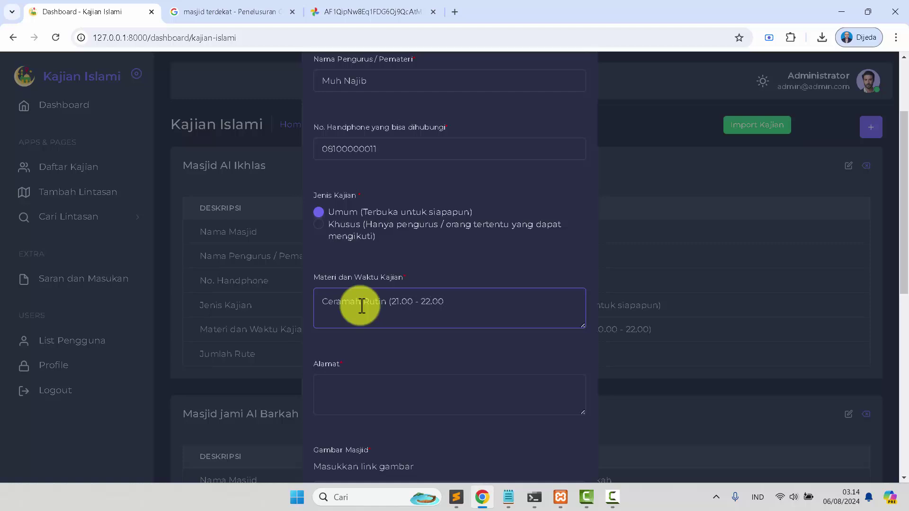
Copy Masjid Al-Hadid's address (Jalan Stasiun No.9, Ramanuju, Kota Cilegon) from Google into Alamat
click(404, 387)
click(364, 13)
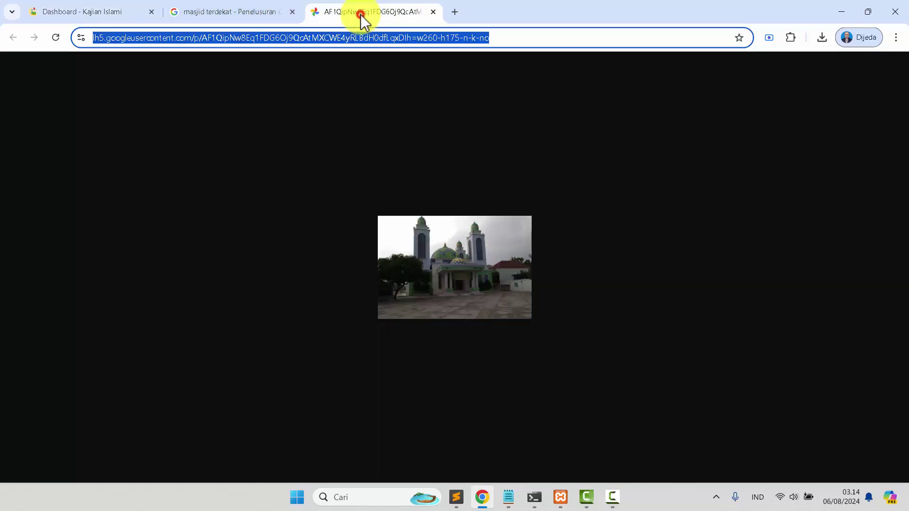
click(230, 10)
scroll(645, 345, down, 1)
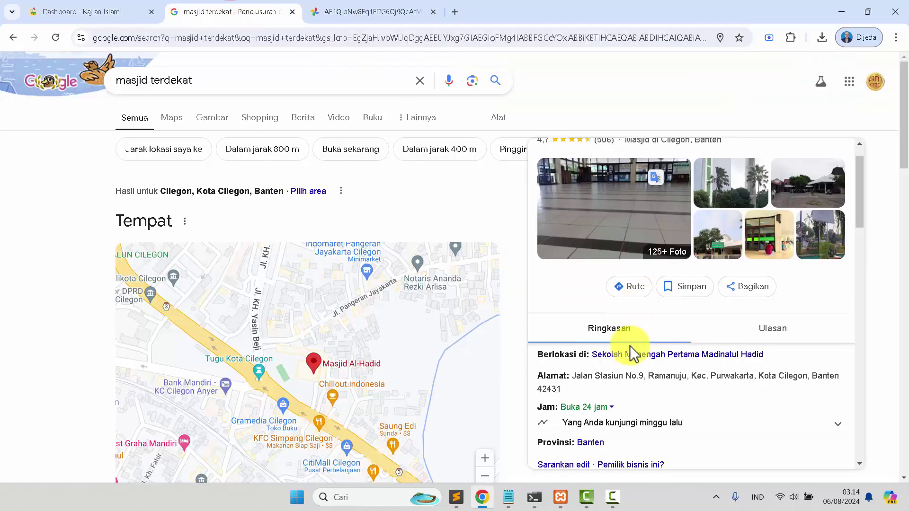
drag(573, 355, 587, 373)
key(ctrl+c)
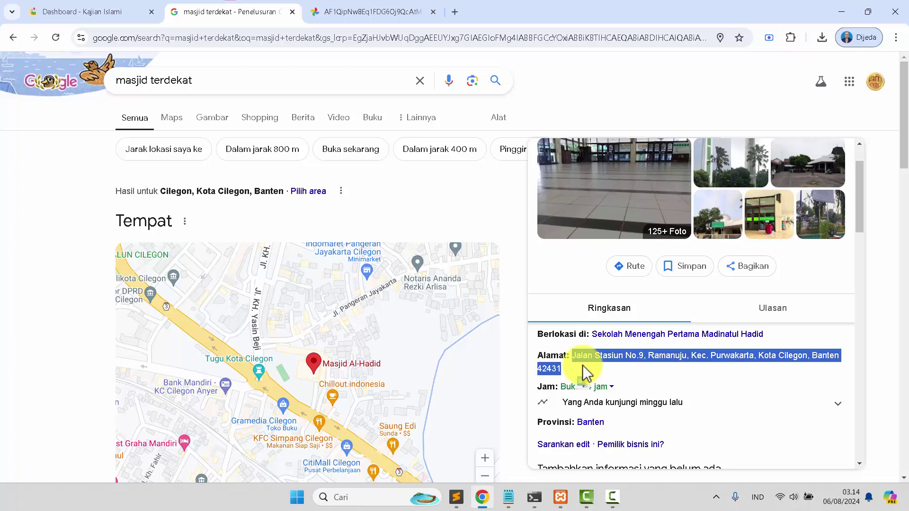
click(91, 13)
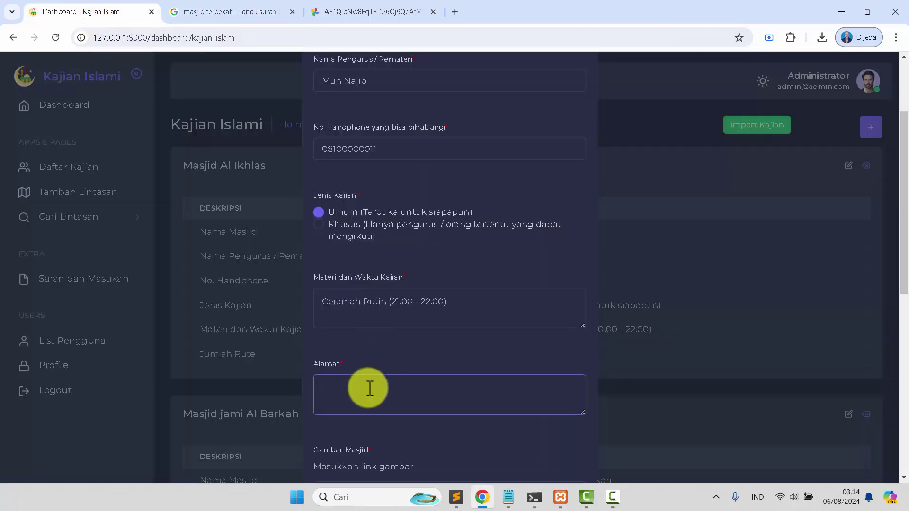
key(ctrl+v)
scroll(370, 389, down, 1)
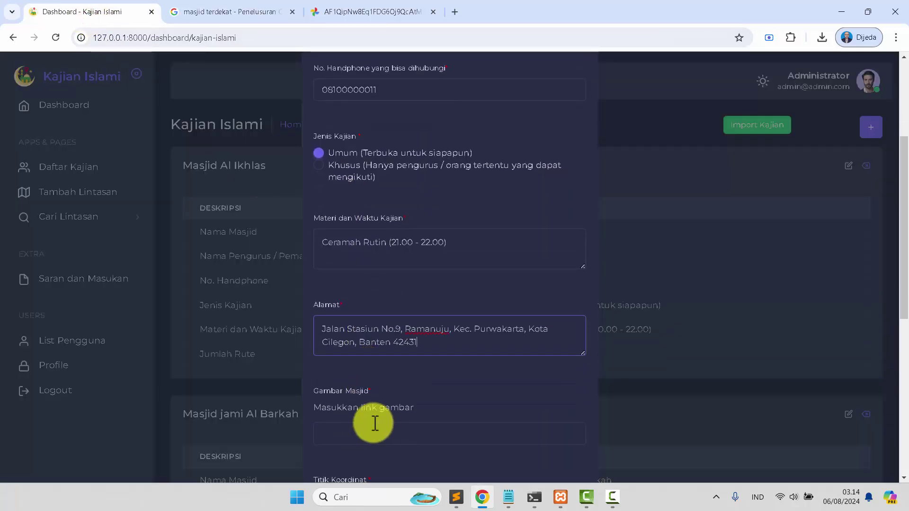
scroll(374, 419, down, 2)
click(364, 317)
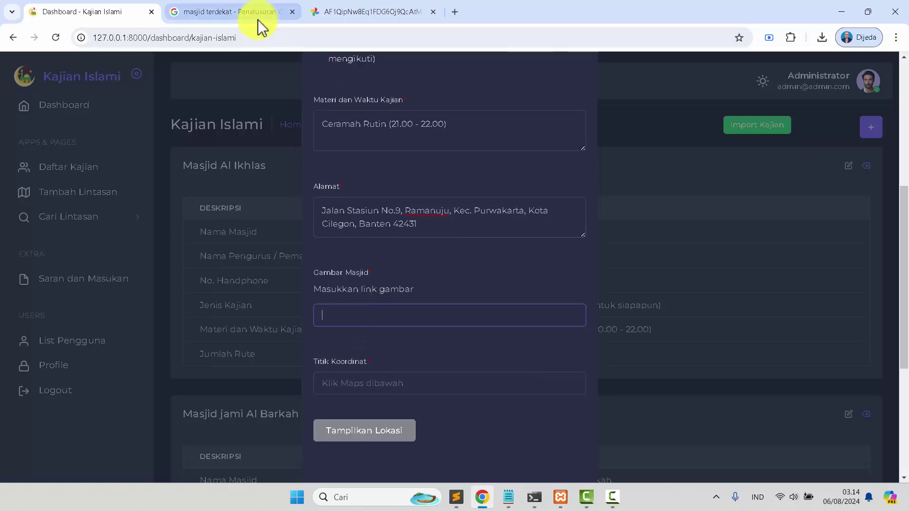
click(433, 11)
Open a Masjid Al-Hadid photo in a new tab and paste its URL into the mosque image field
click(279, 13)
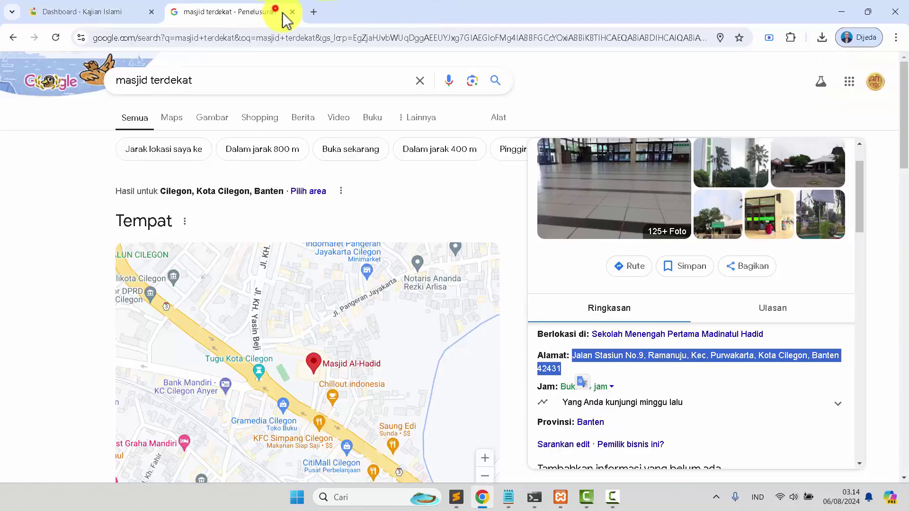
click(814, 168)
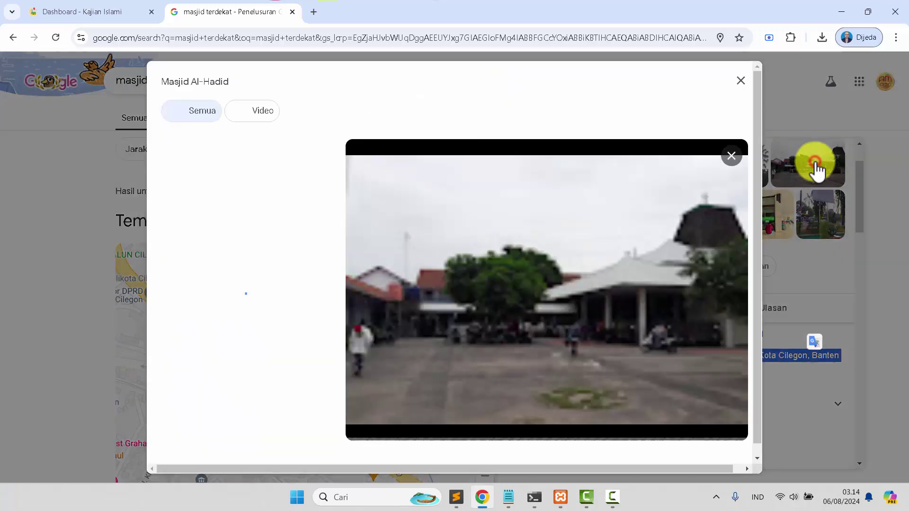
right_click(483, 253)
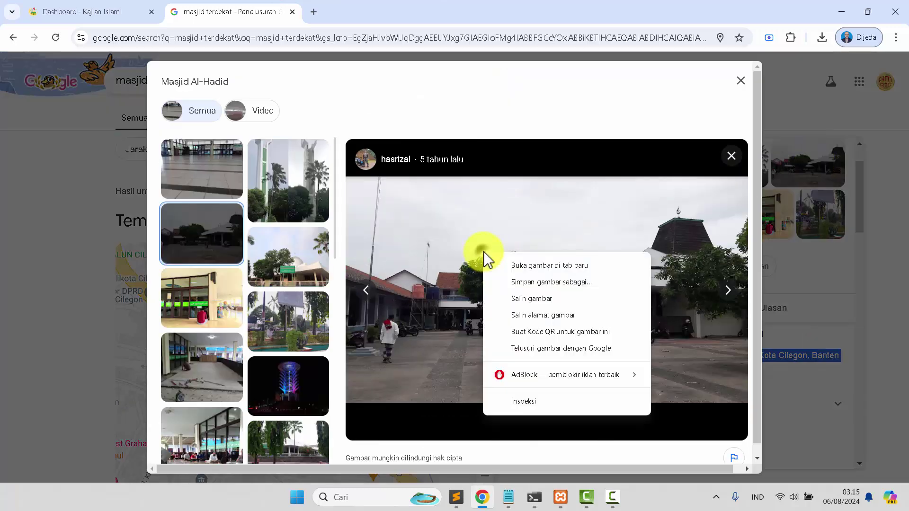
click(501, 266)
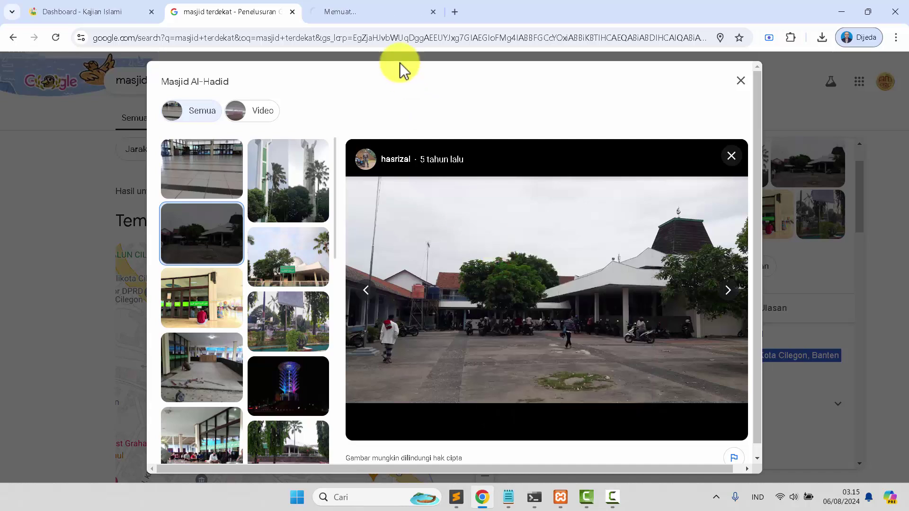
click(371, 11)
click(425, 38)
key(ctrl+c)
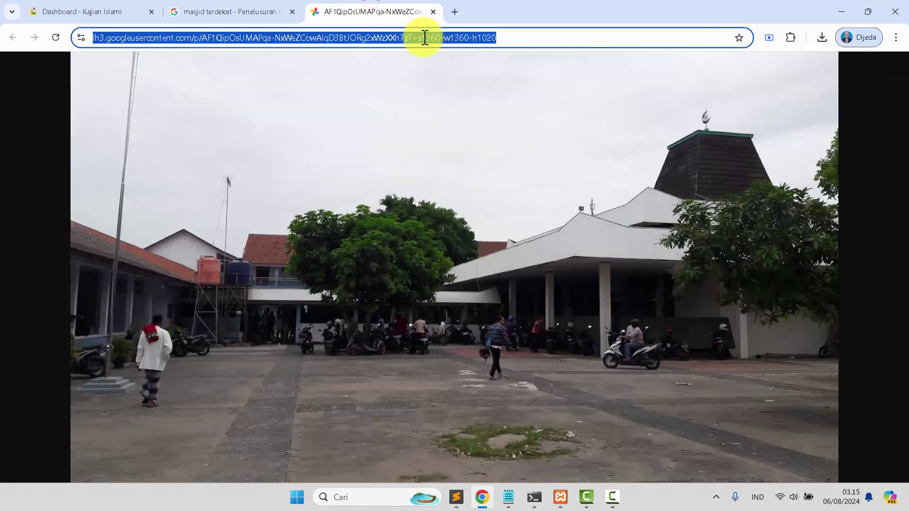
click(60, 10)
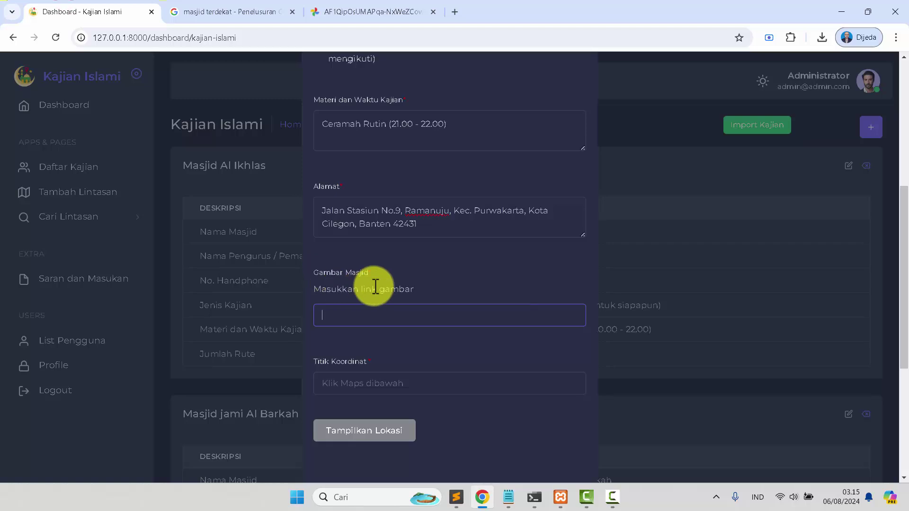
key(ctrl+v)
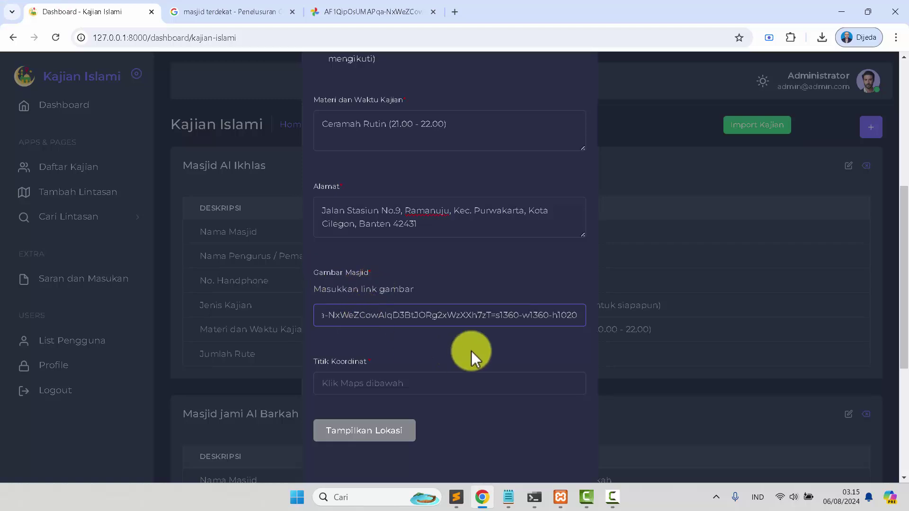
Show the Tampilkan Lokasi map and zoom in to street level around Cilegon
scroll(470, 350, down, 3)
click(371, 258)
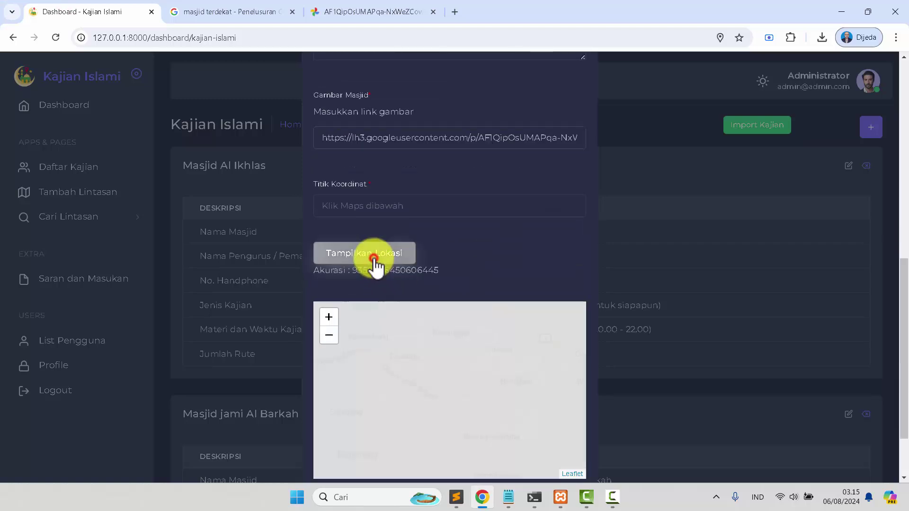
drag(466, 361, 481, 434)
scroll(432, 359, up, 3)
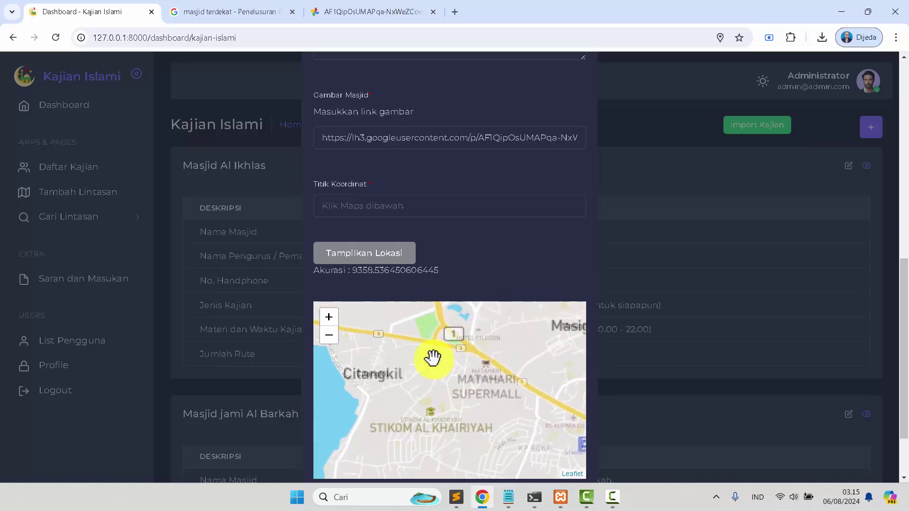
drag(450, 349, 419, 403)
scroll(419, 404, up, 1)
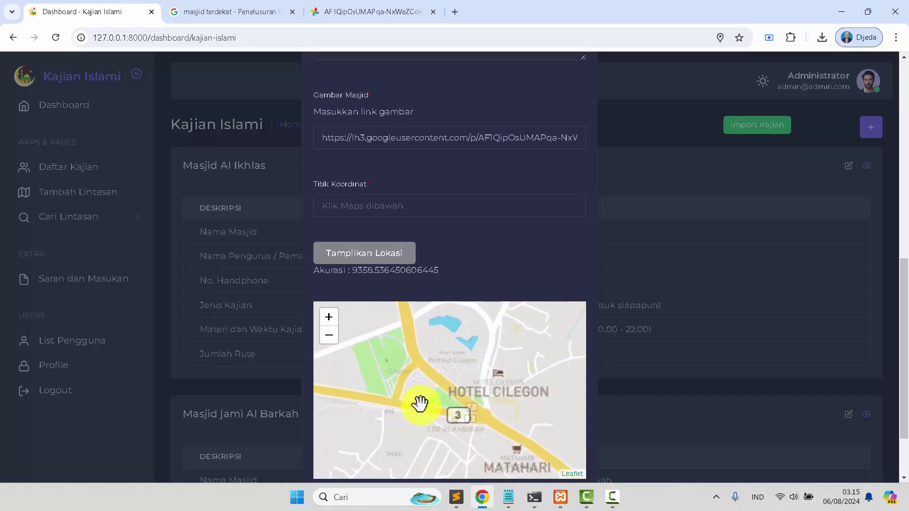
mouse_move(503, 432)
mouse_down()
mouse_move(465, 378)
mouse_move(474, 382)
mouse_move(424, 403)
mouse_move(422, 389)
mouse_move(445, 384)
mouse_up()
scroll(453, 349, up, 1)
Pin Masjid Al-Hadid at LatLng(-6.011598, 106.044513) and save the new kajian entry
scroll(446, 384, down, 1)
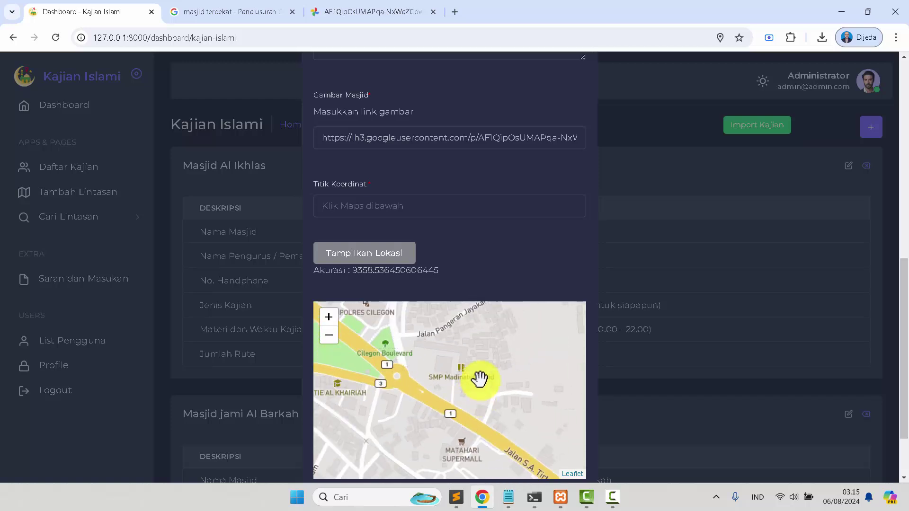
scroll(824, 379, down, 2)
scroll(473, 314, up, 1)
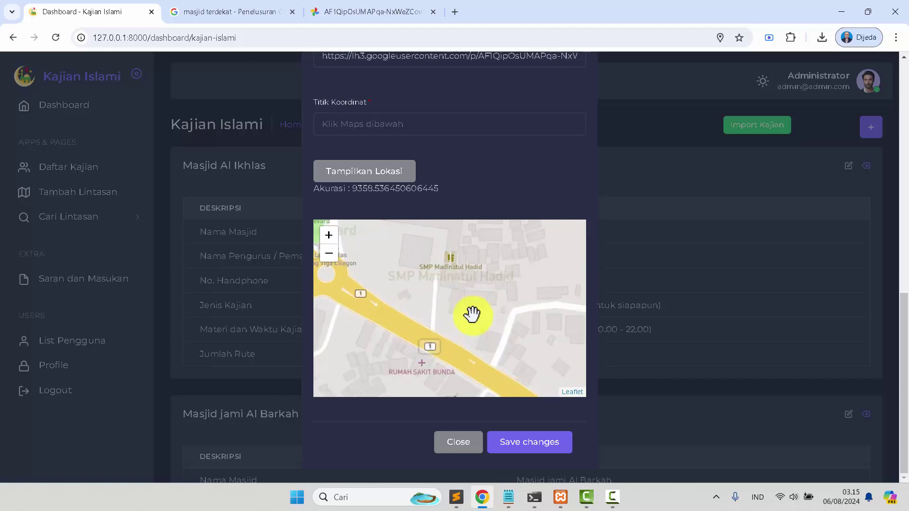
drag(455, 294, 488, 339)
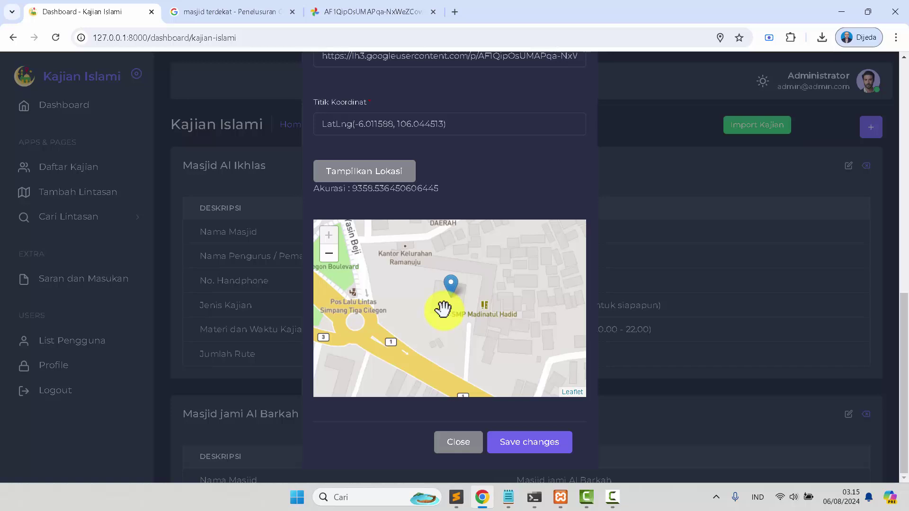
drag(445, 305, 462, 287)
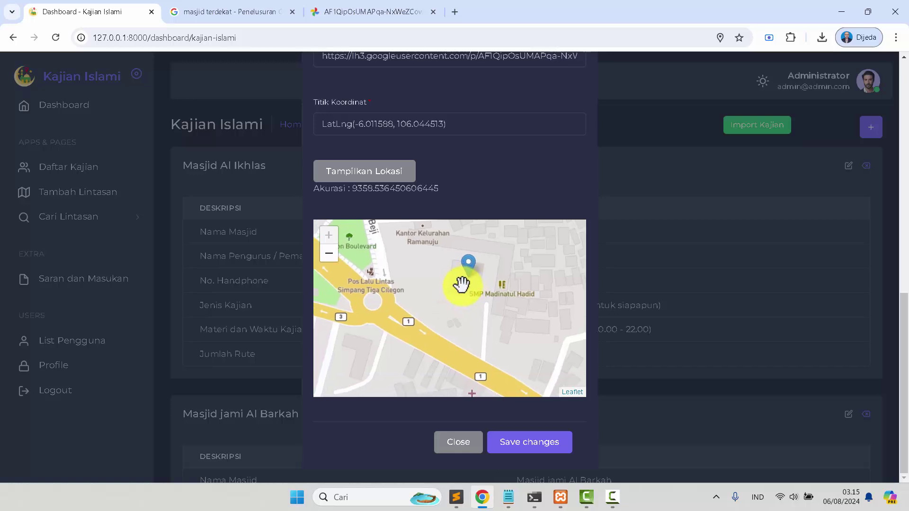
click(529, 455)
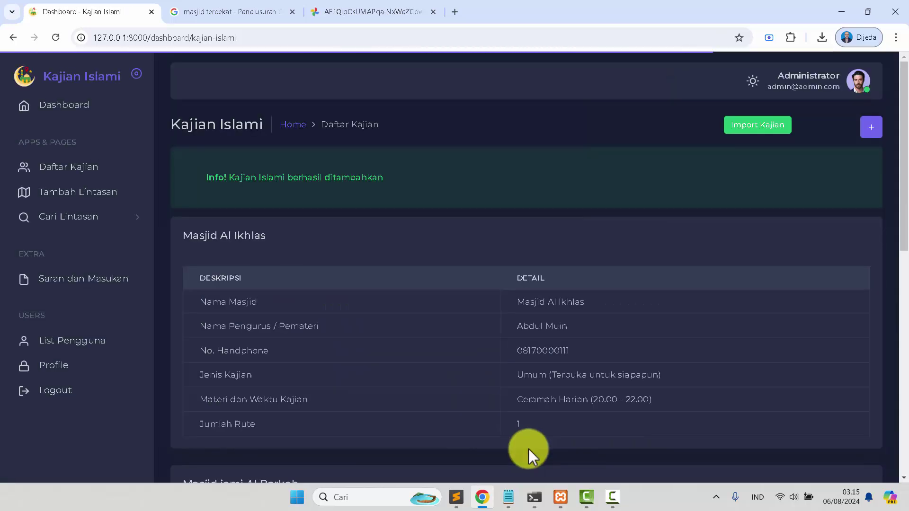
Start a new Tambah Lintasan route with Masjid Al-Hadid as the Nama Masjid
click(86, 200)
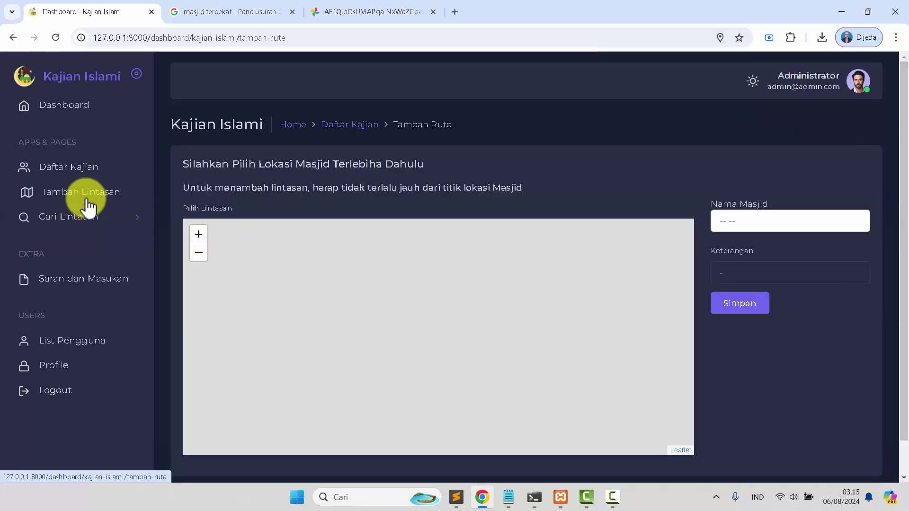
click(760, 224)
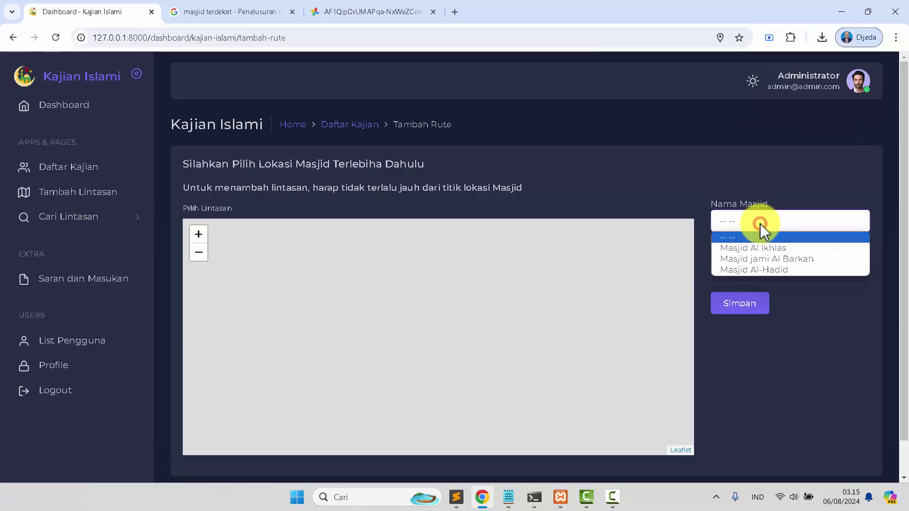
click(754, 270)
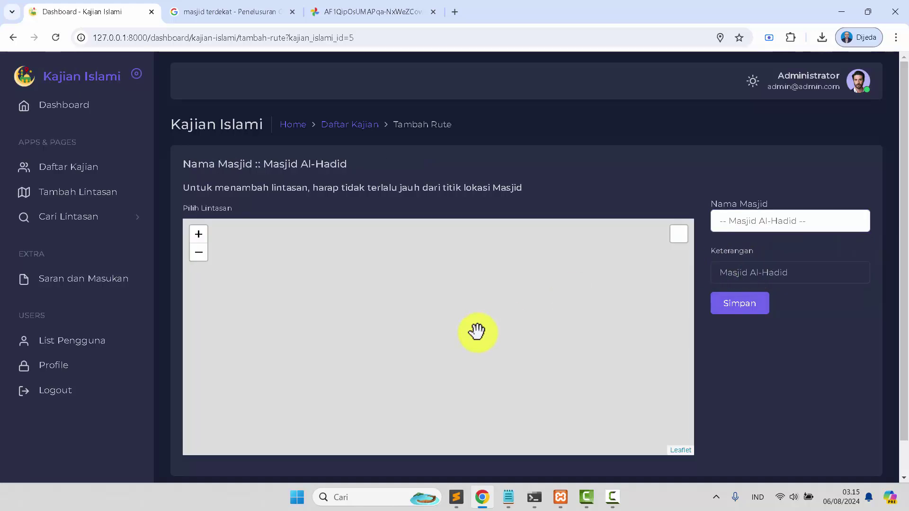
Remove the far eastern route marker and place new markers near Serang and Tangerang
click(600, 284)
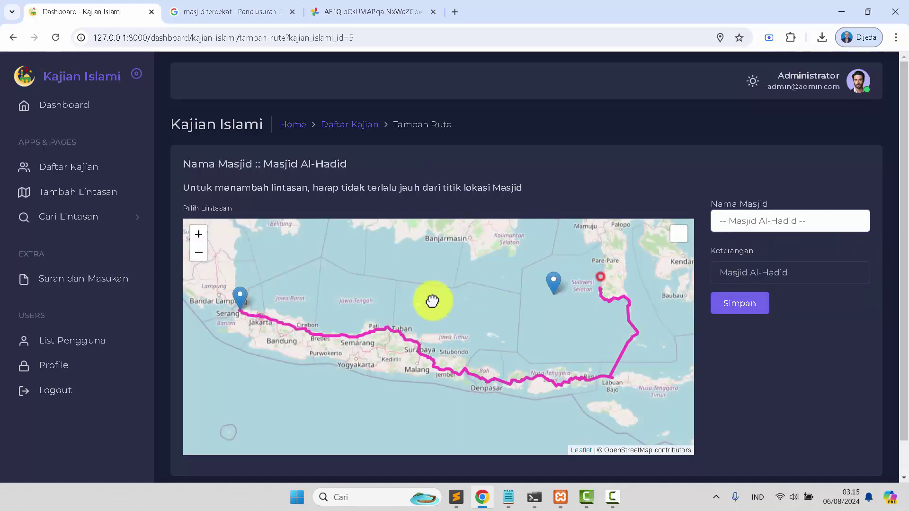
scroll(259, 319, up, 1)
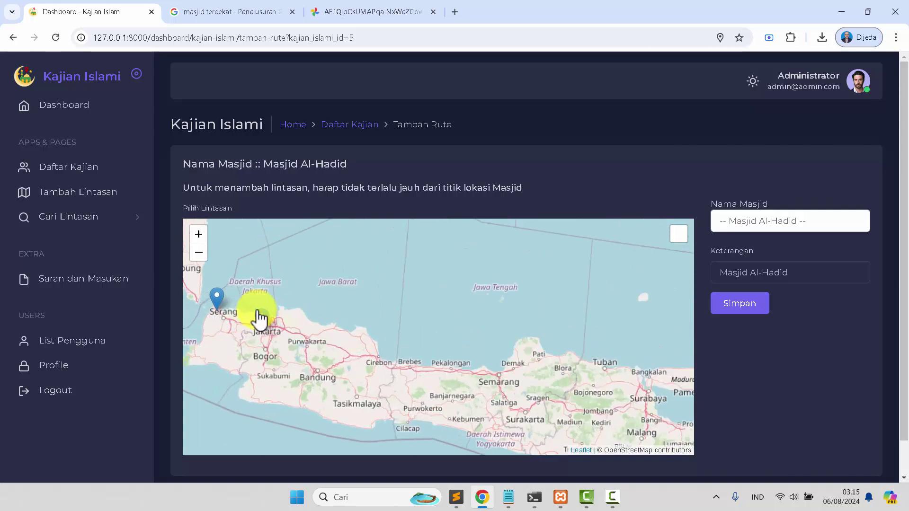
drag(223, 319, 329, 345)
click(345, 344)
scroll(319, 339, up, 2)
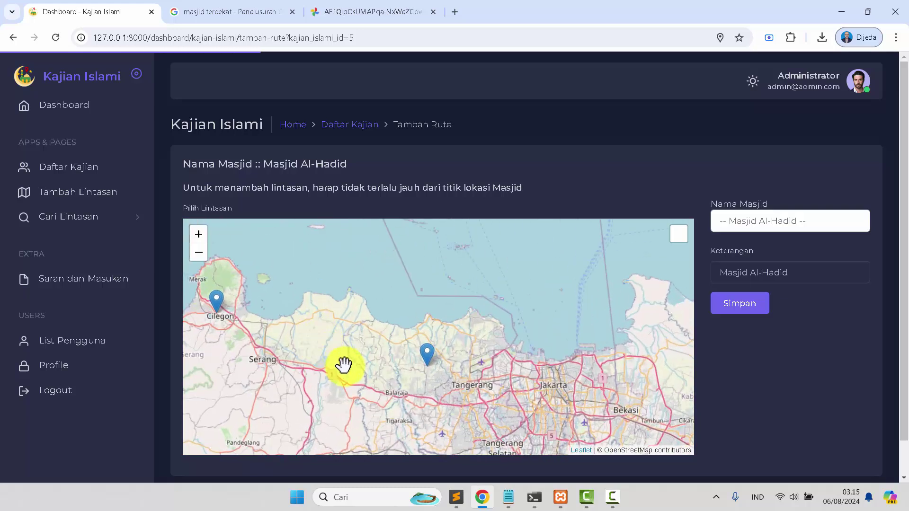
scroll(343, 366, up, 1)
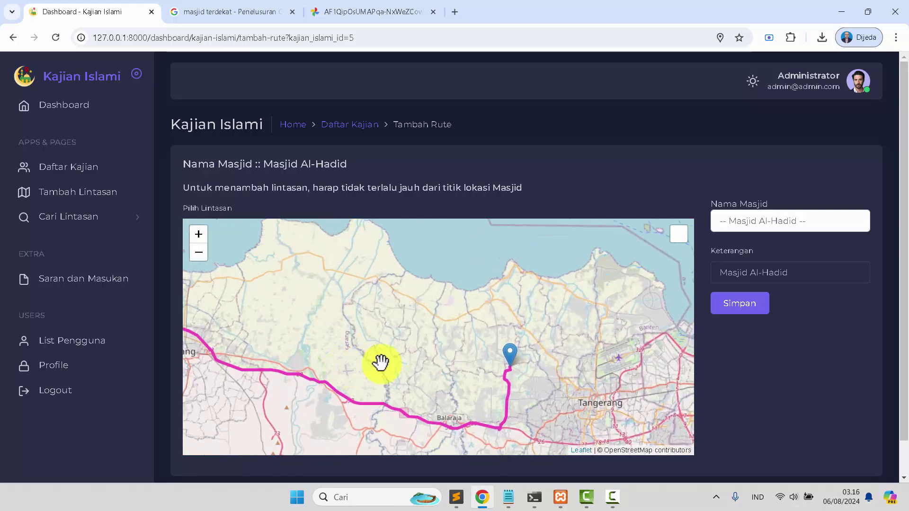
click(273, 314)
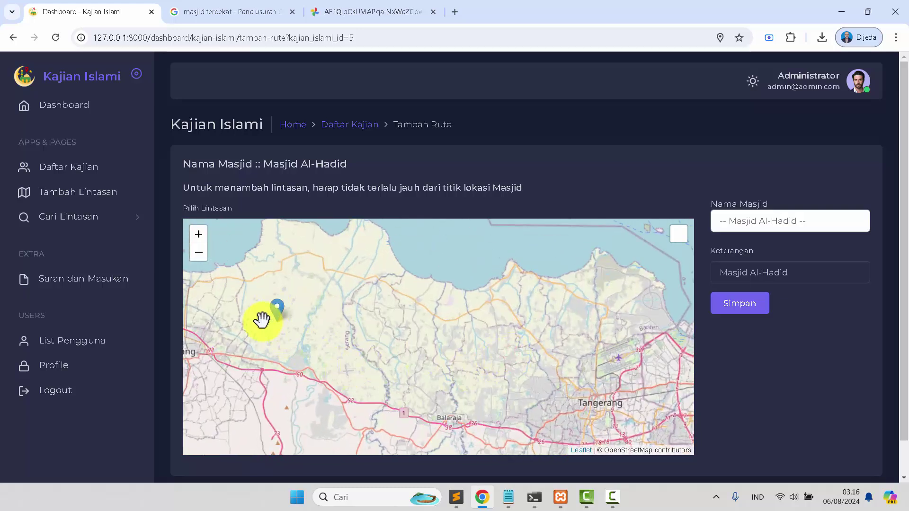
Move the route destination toward Teluk Terate and drop it at Cilegon Timur
click(336, 326)
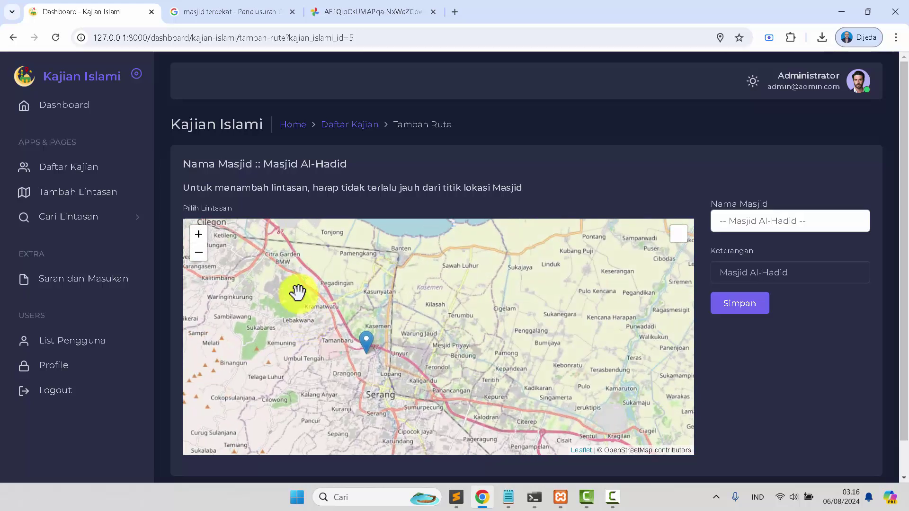
mouse_move(424, 419)
mouse_down()
mouse_move(339, 320)
mouse_move(328, 284)
mouse_move(325, 296)
mouse_up()
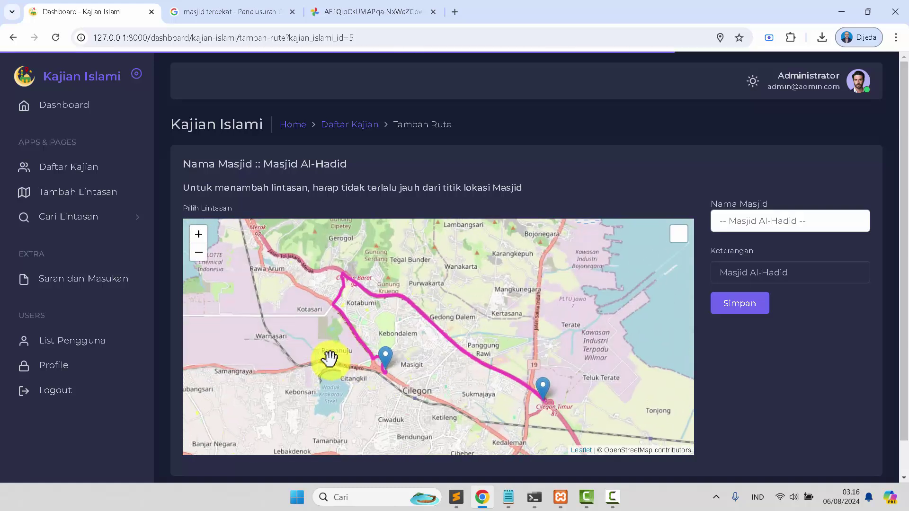
scroll(406, 353, up, 2)
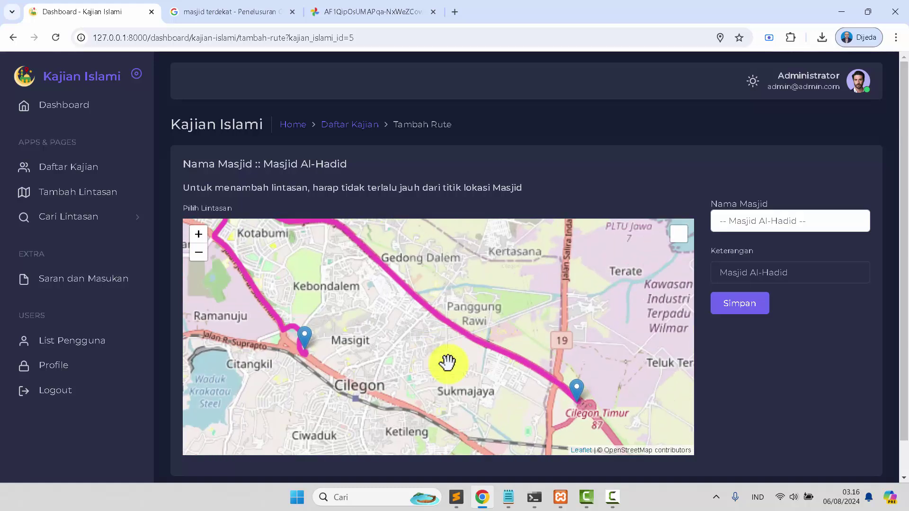
drag(475, 357, 428, 319)
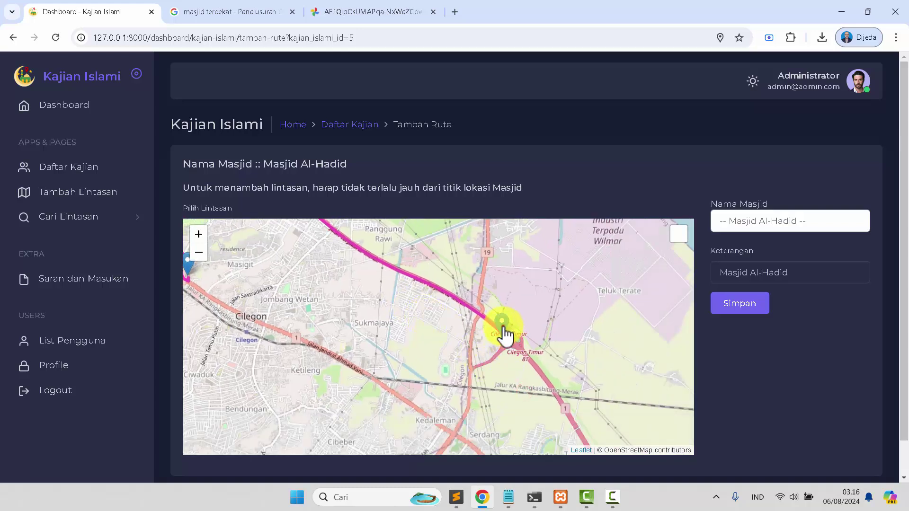
drag(504, 342, 501, 342)
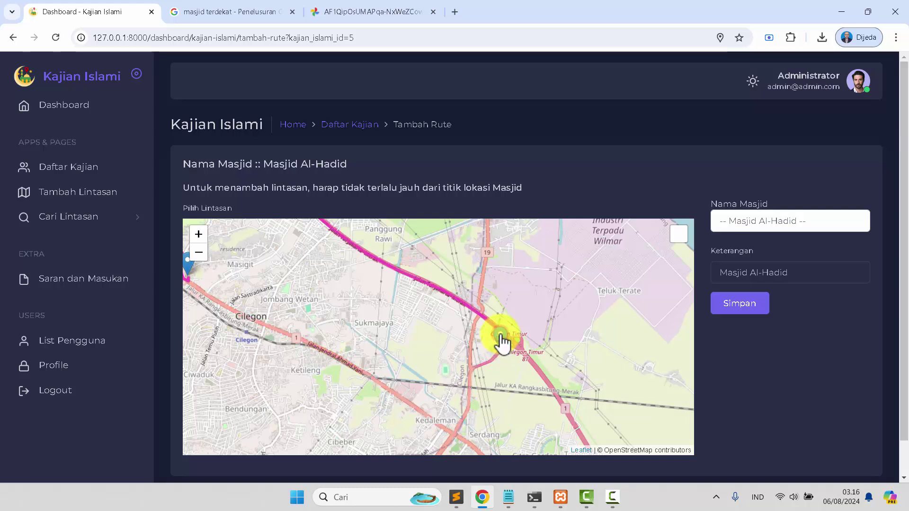
Save the route and dismiss the 'Lintasan telah ditambah' confirmation
scroll(340, 338, down, 1)
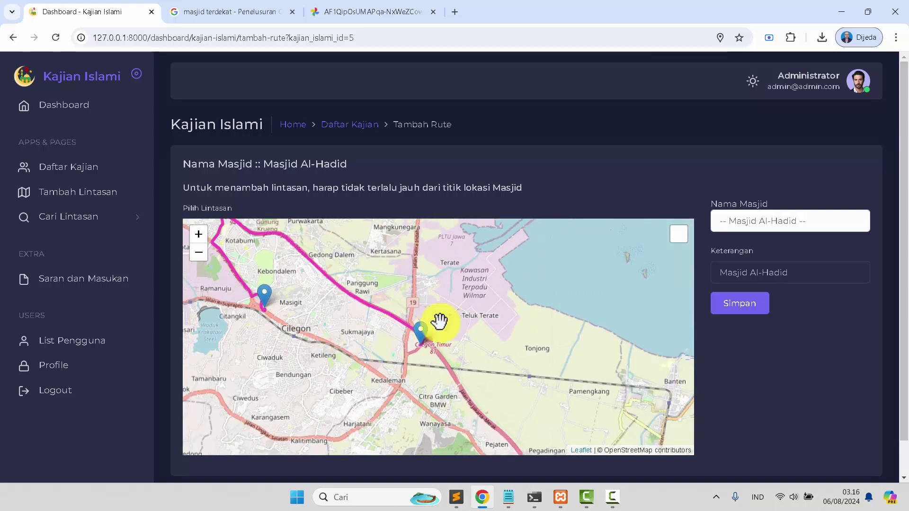
click(754, 304)
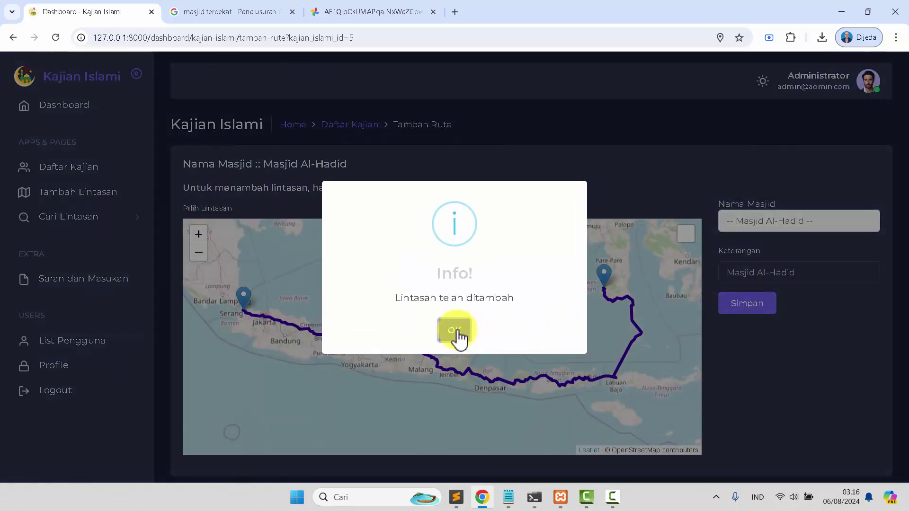
click(454, 330)
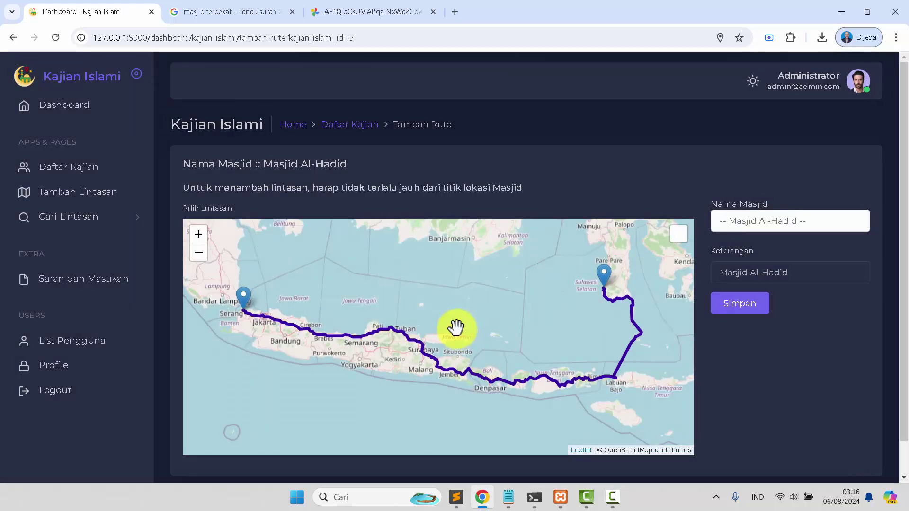
Log out as administrator and paste the regular user's e-mail from Notepad into Email
click(832, 87)
click(800, 137)
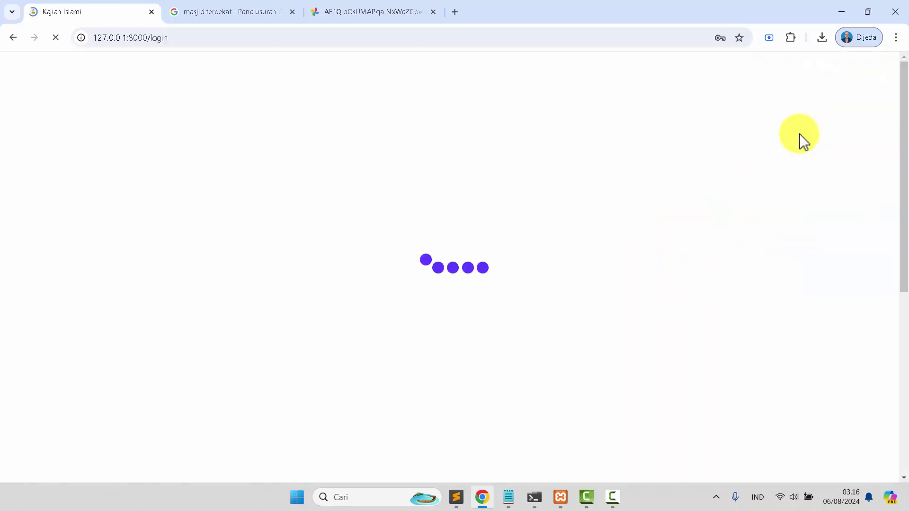
click(514, 499)
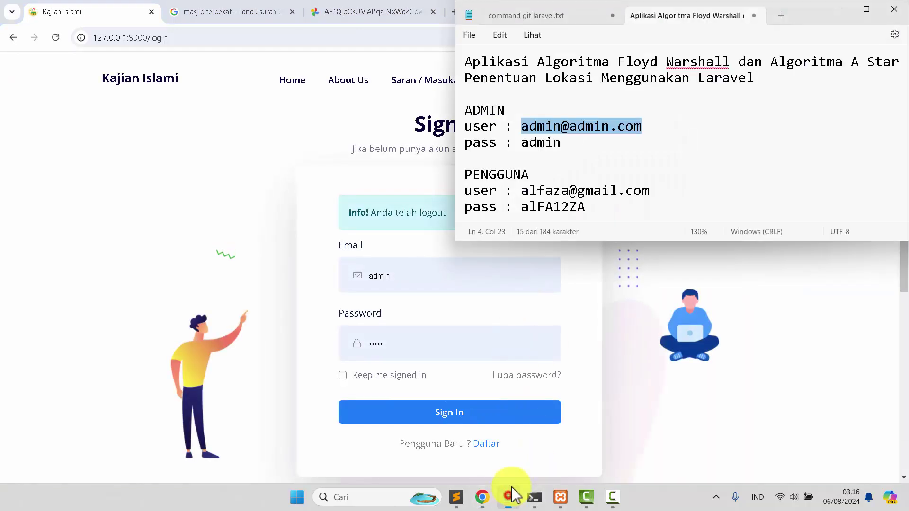
drag(523, 194, 652, 198)
key(ctrl+c)
click(420, 275)
key(ctrl+a)
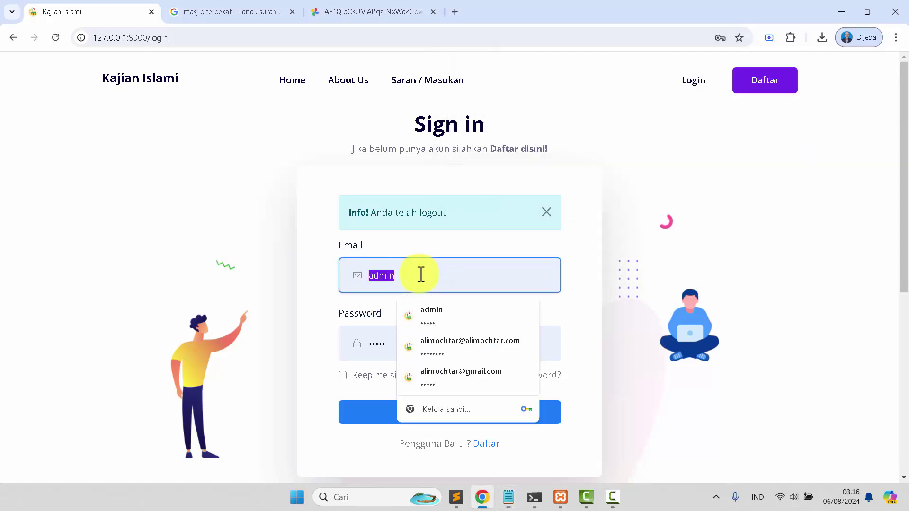
key(ctrl+v)
Paste the regular user's password from Notepad and sign in
click(510, 497)
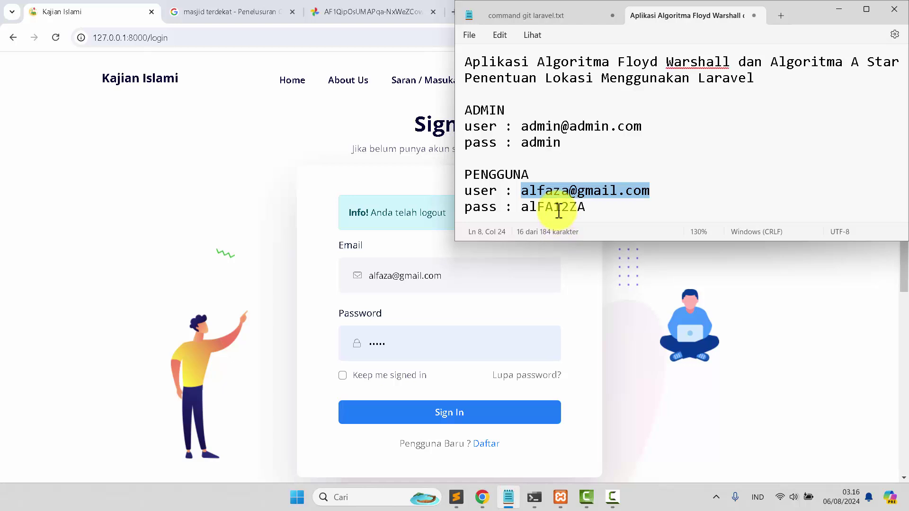
double_click(558, 209)
click(442, 350)
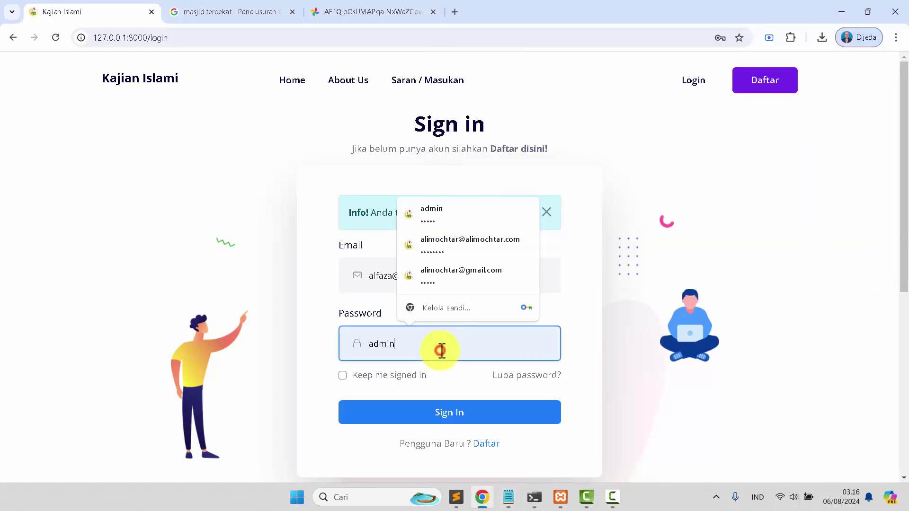
key(ctrl+v)
click(444, 417)
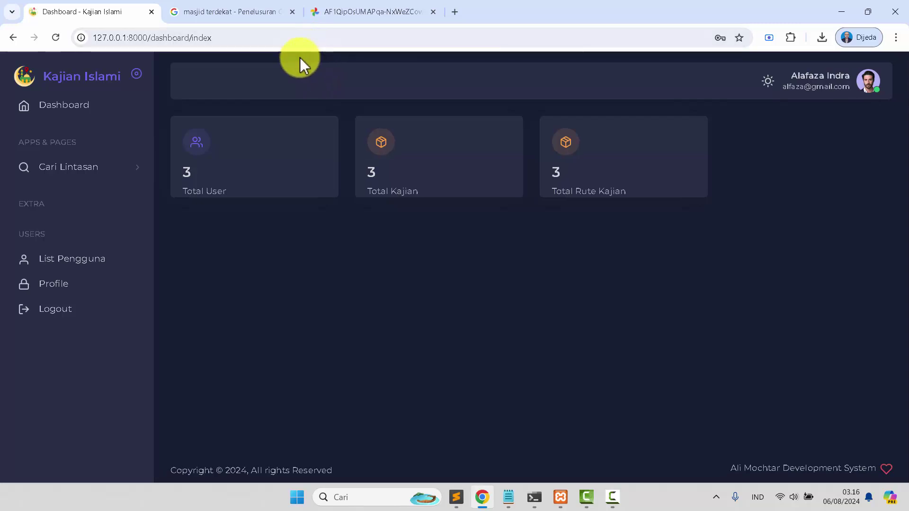
Choose Floyd-Warshall search and plot the shortest route to the Masjid Al-Hadid marker
click(91, 173)
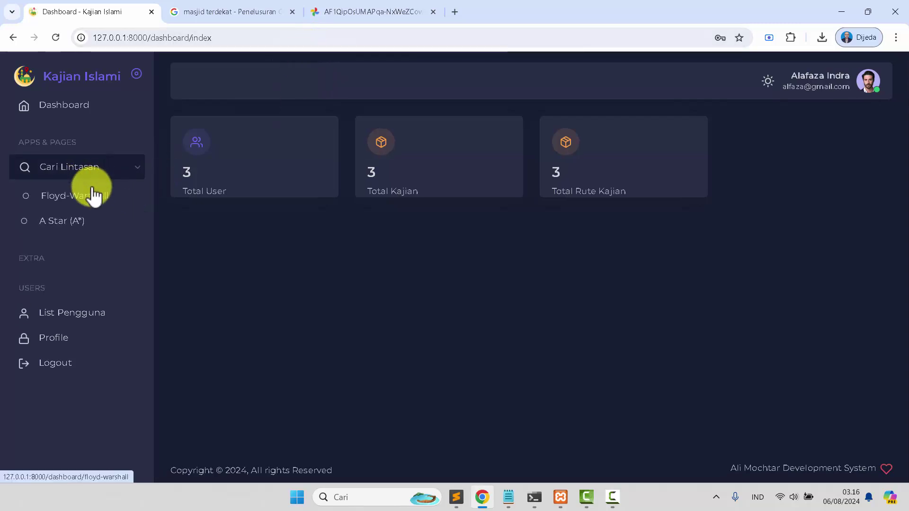
click(88, 199)
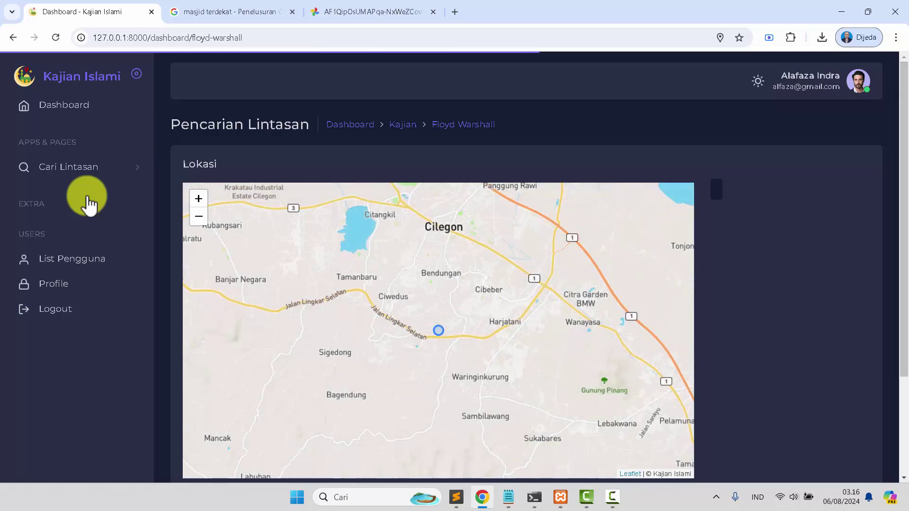
scroll(793, 350, down, 3)
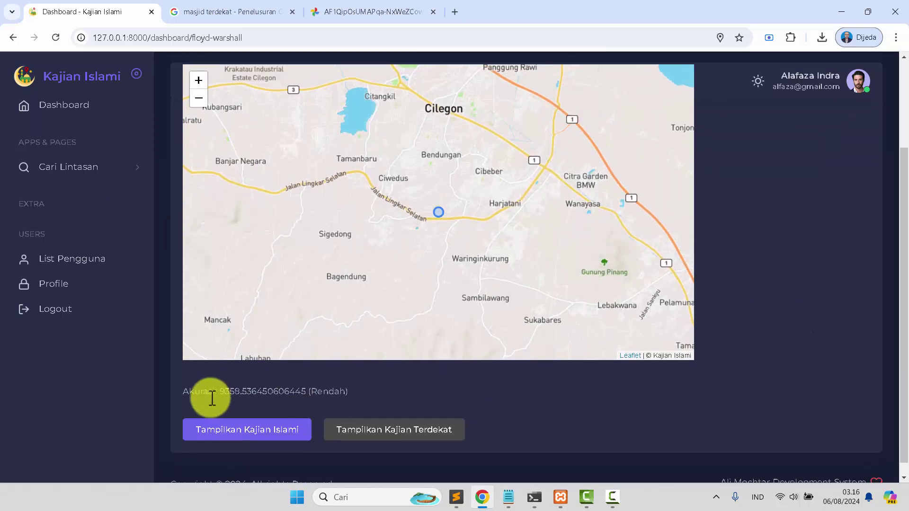
click(221, 433)
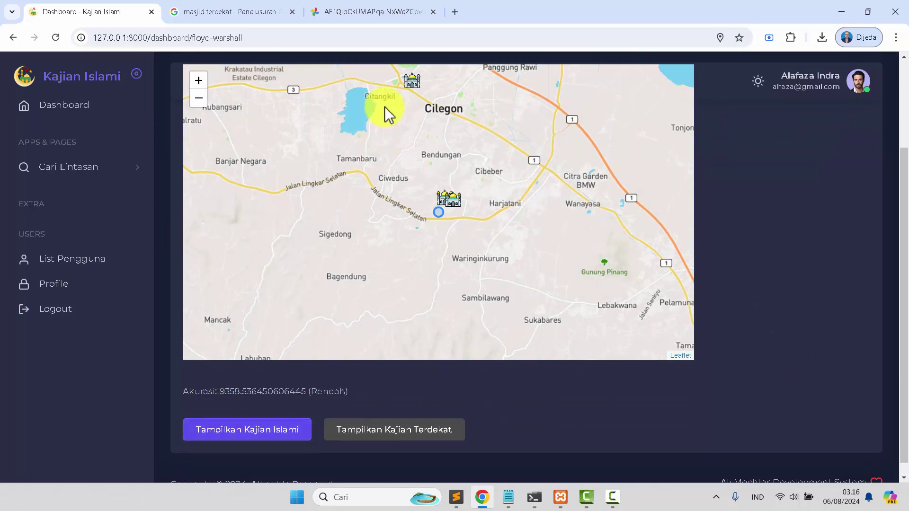
click(413, 80)
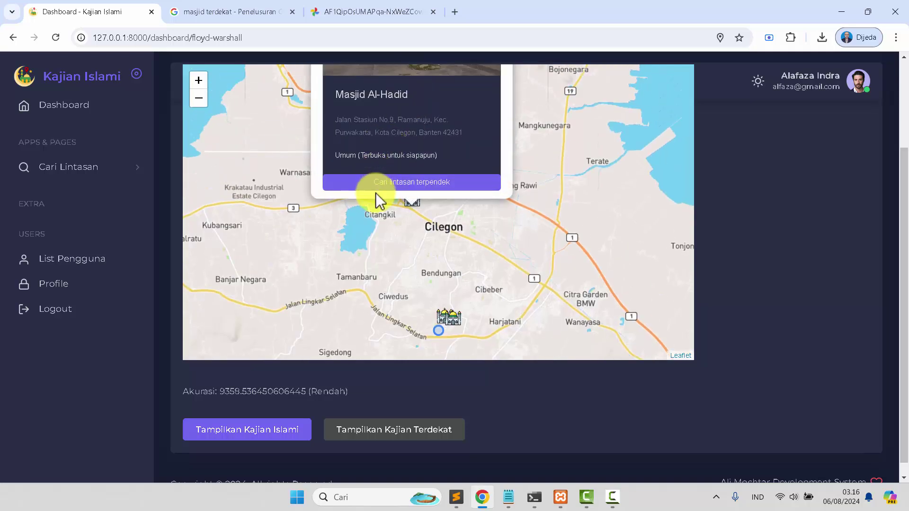
click(378, 182)
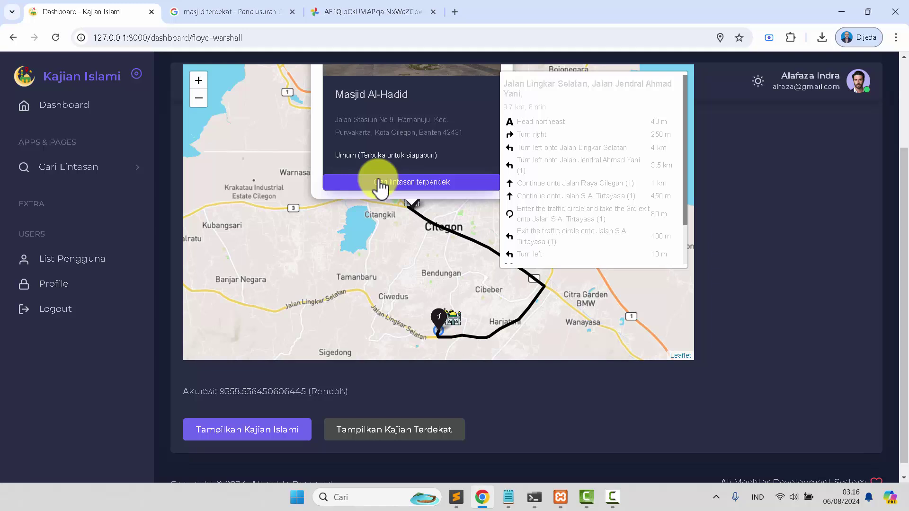
click(114, 167)
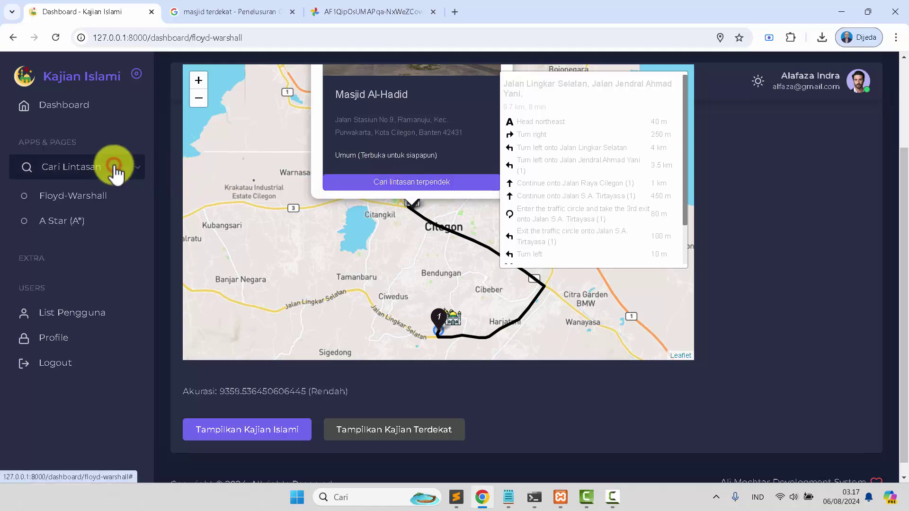
Switch to A Star search and plot the shortest route to Masjid Al-Hadid
click(61, 215)
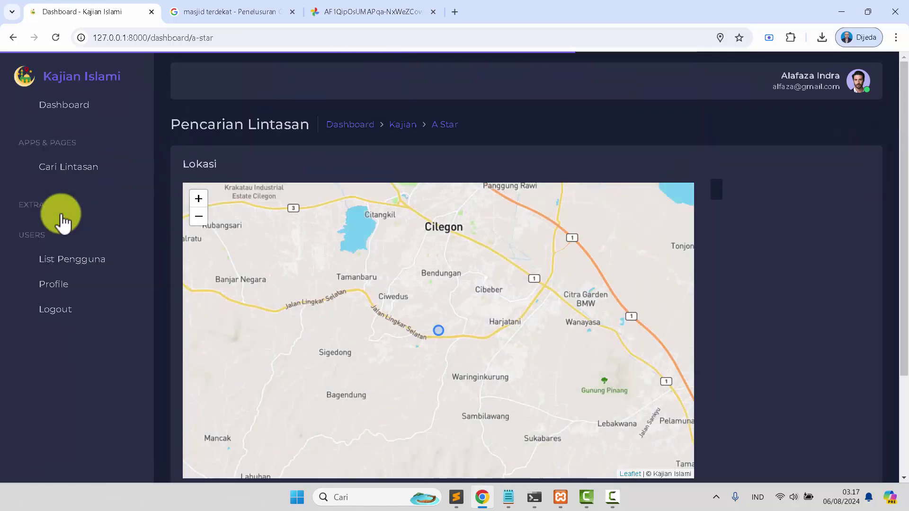
scroll(310, 336, down, 1)
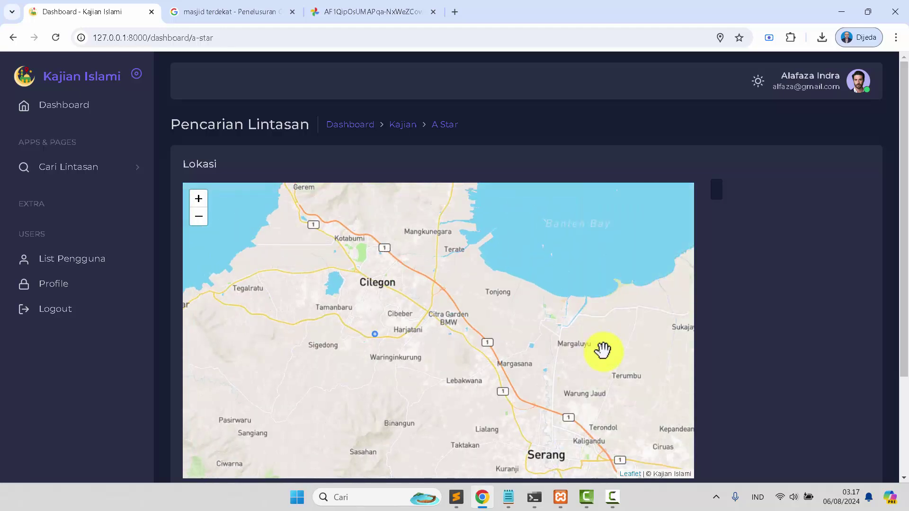
scroll(812, 363, down, 3)
click(252, 433)
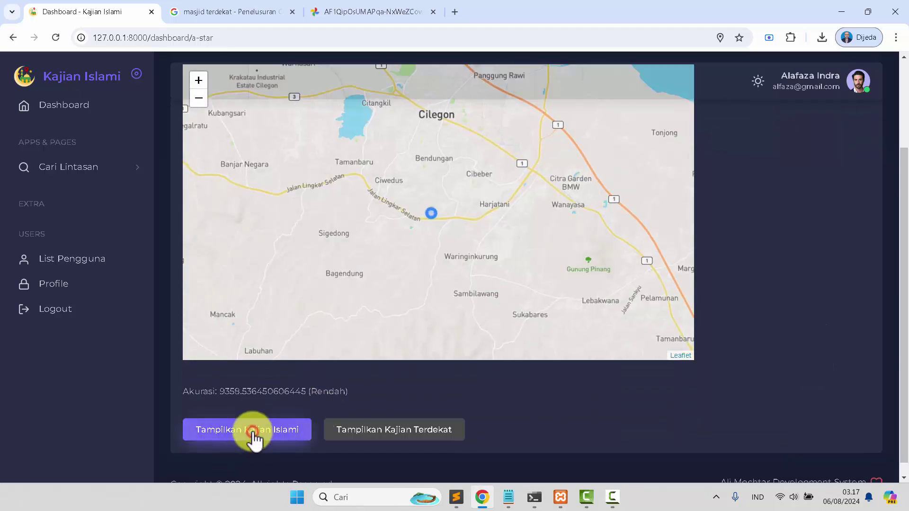
click(412, 83)
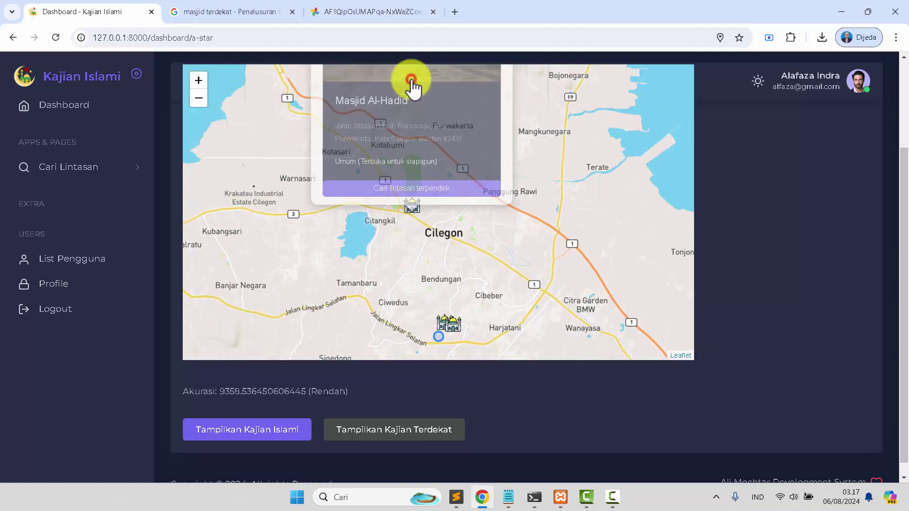
scroll(407, 251, down, 1)
scroll(479, 279, down, 1)
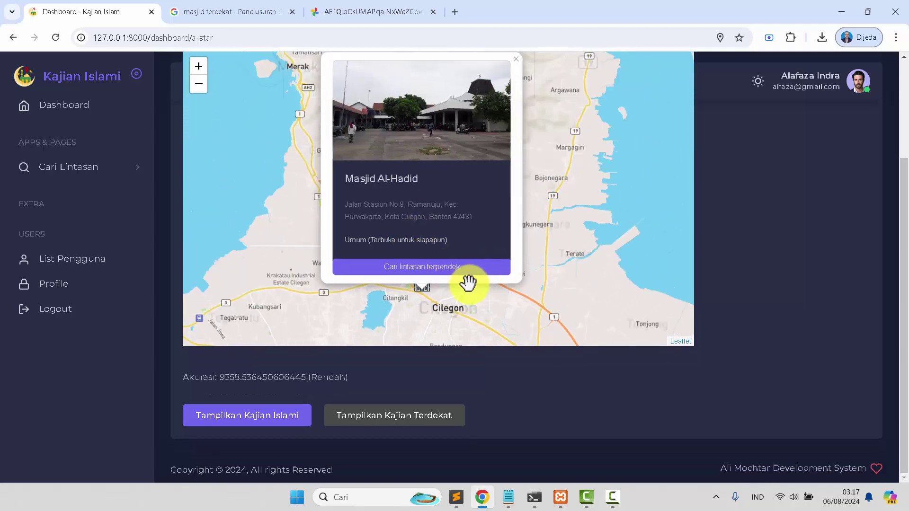
drag(447, 297, 397, 195)
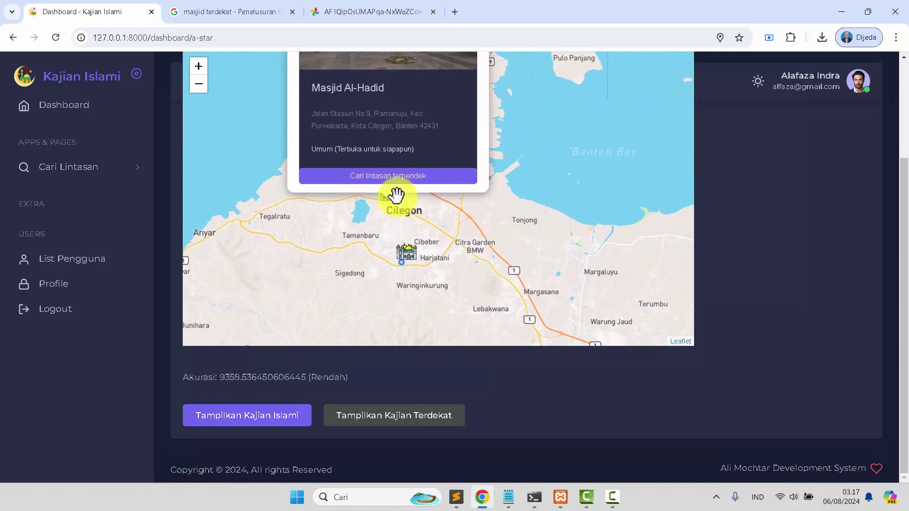
click(385, 176)
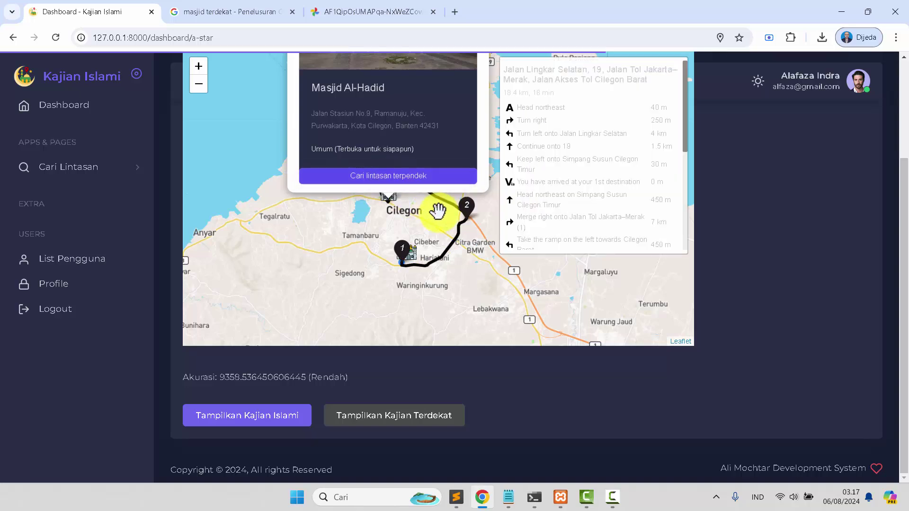
scroll(437, 213, up, 1)
click(366, 303)
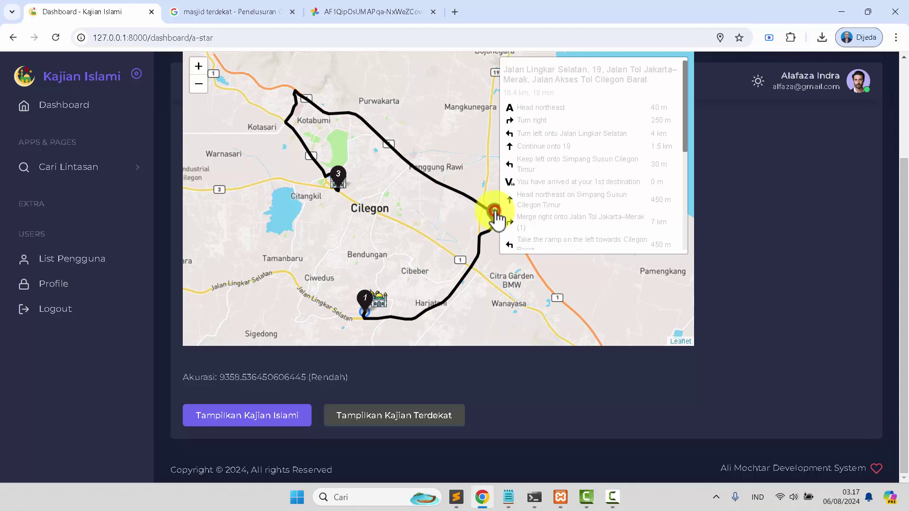
Return to the Dashboard and close the two extra browser tabs
scroll(342, 214, down, 1)
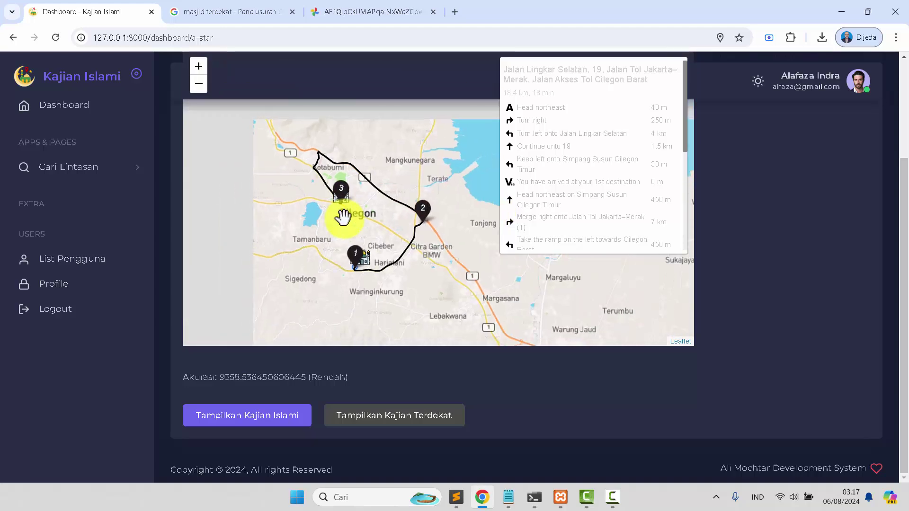
click(66, 116)
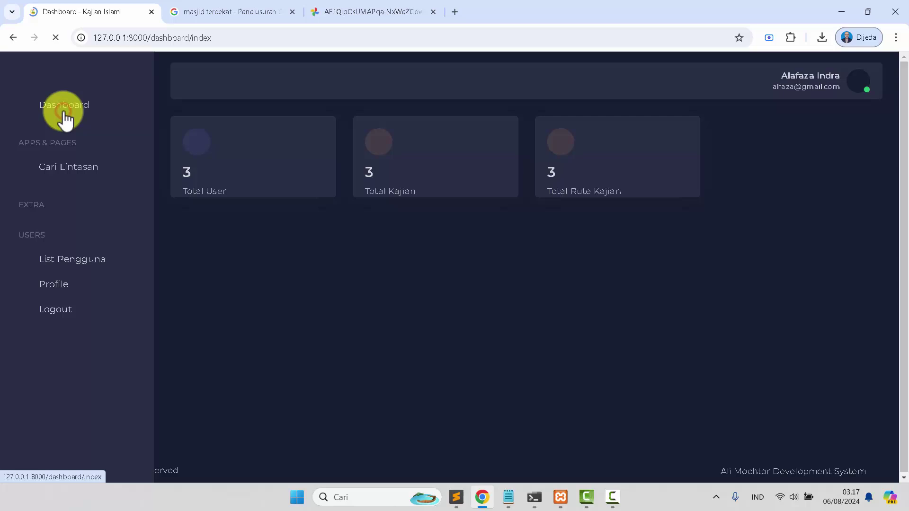
click(295, 12)
click(294, 12)
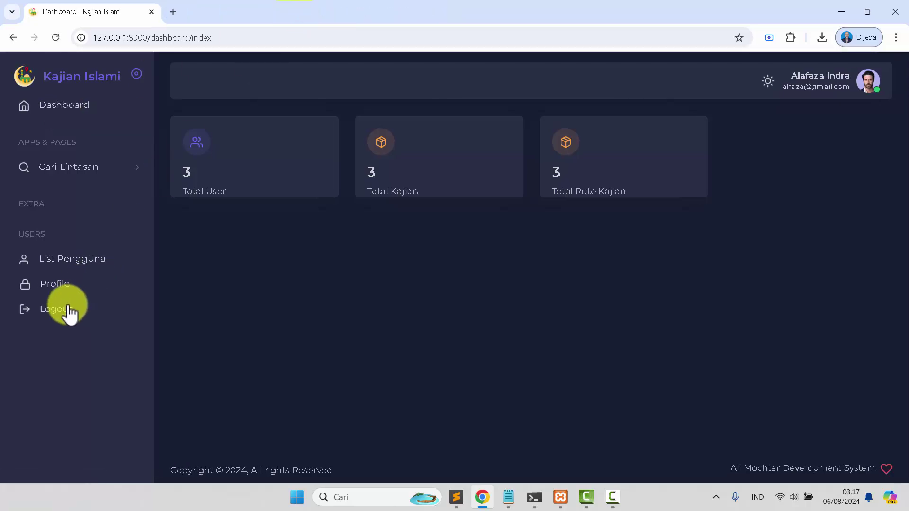
View List Pengguna and the Profile page, then log out of the user account
click(59, 261)
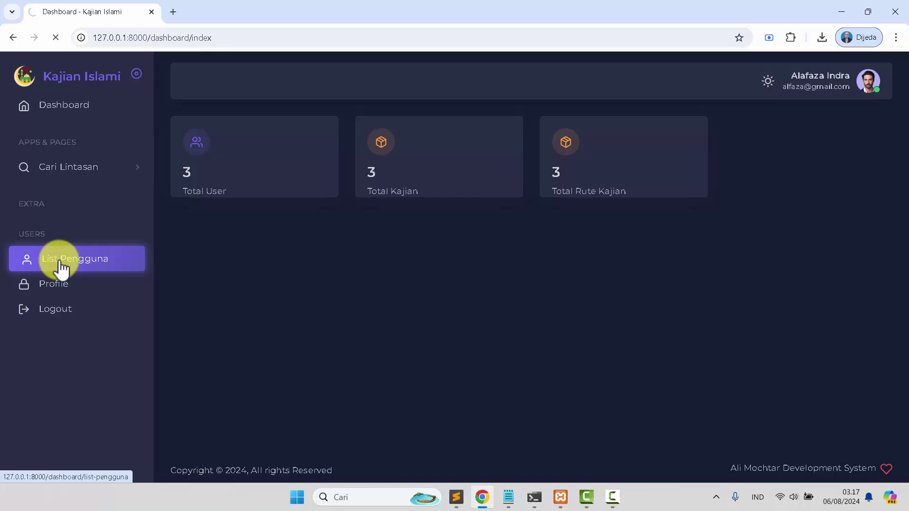
click(57, 289)
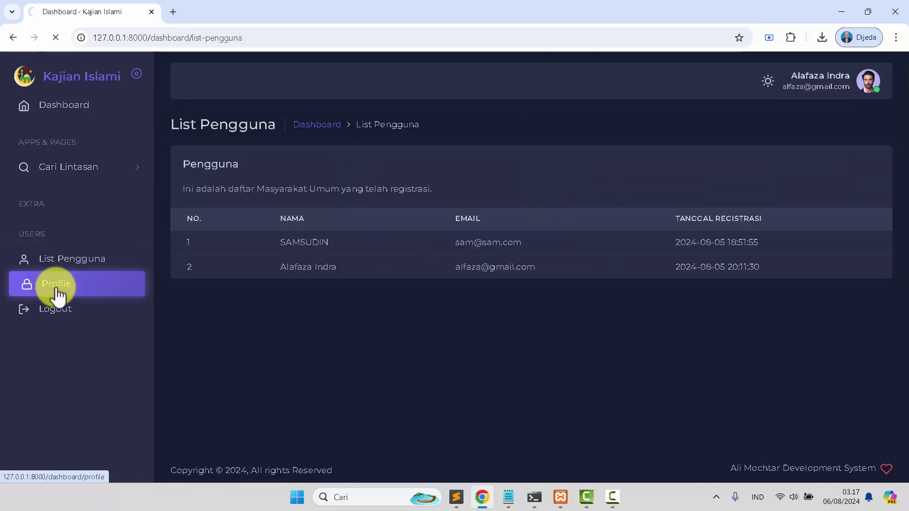
click(59, 311)
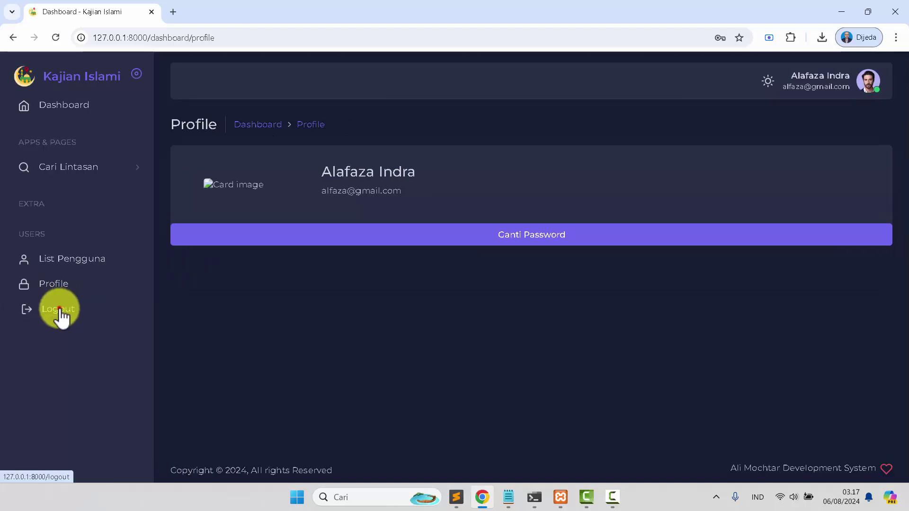
click(59, 310)
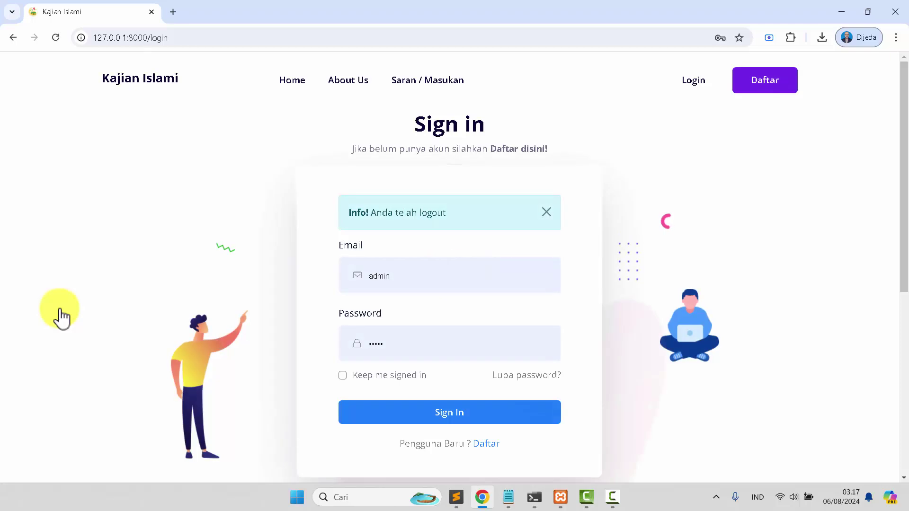
Paste the administrator's e-mail from Notepad into Email and sign in
click(510, 496)
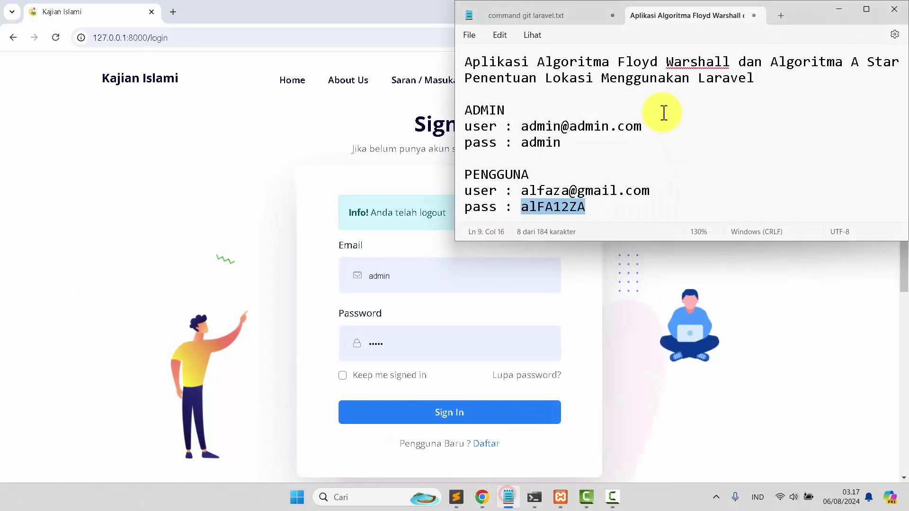
drag(521, 127, 591, 133)
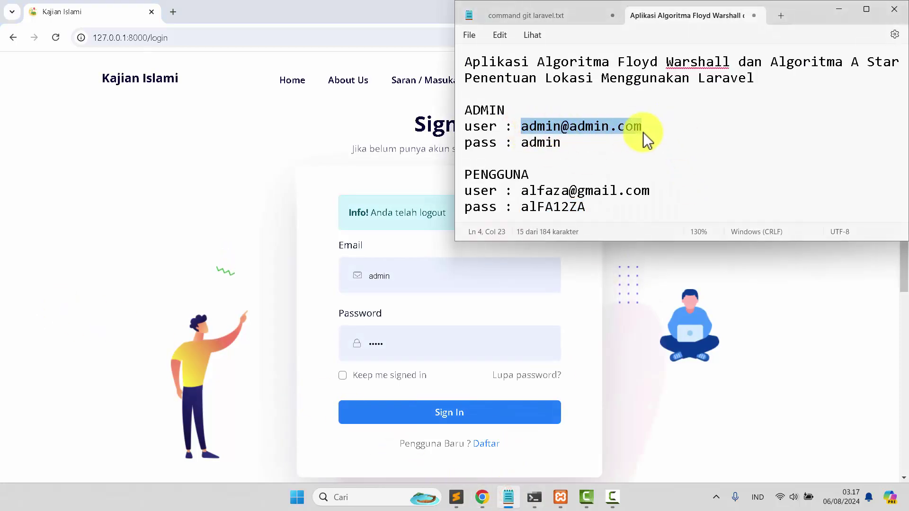
click(427, 281)
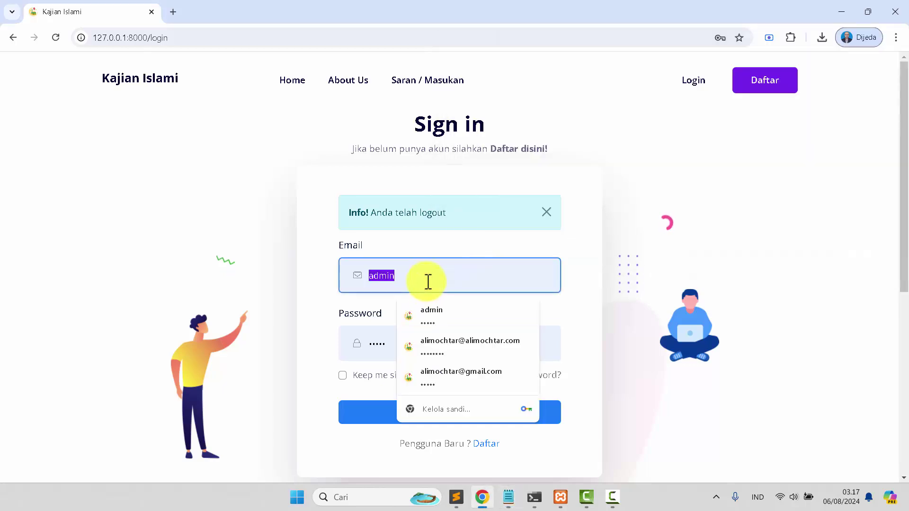
key(ctrl+v)
click(424, 413)
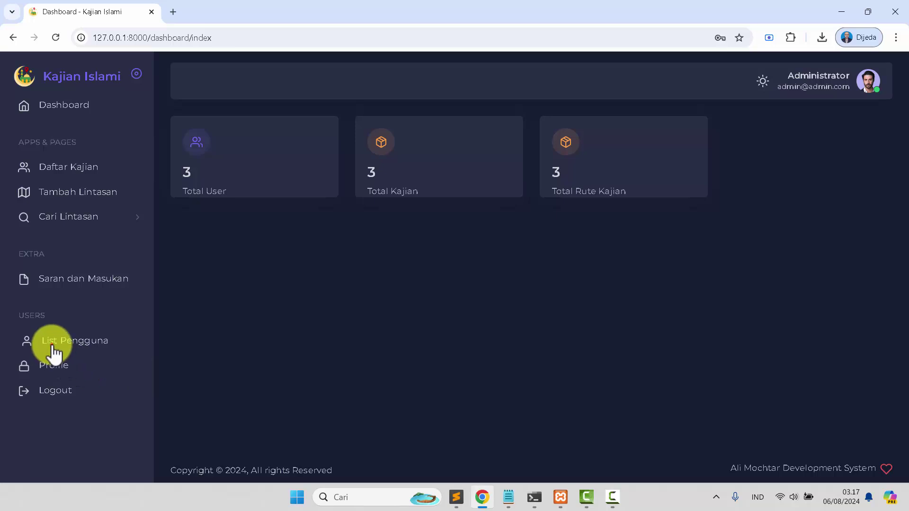
Browse the registered users list, first user's actions, admin profile and Saran dan Masukan
click(53, 348)
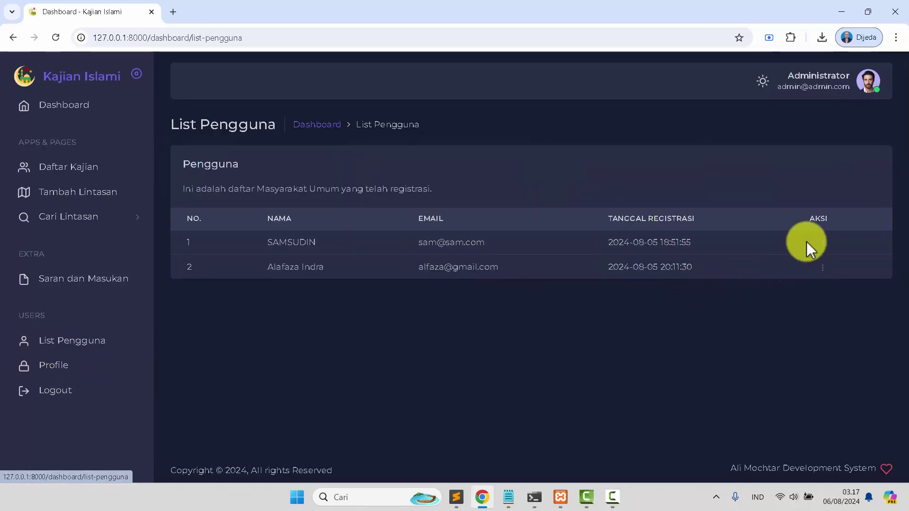
click(822, 242)
scroll(822, 250, down, 1)
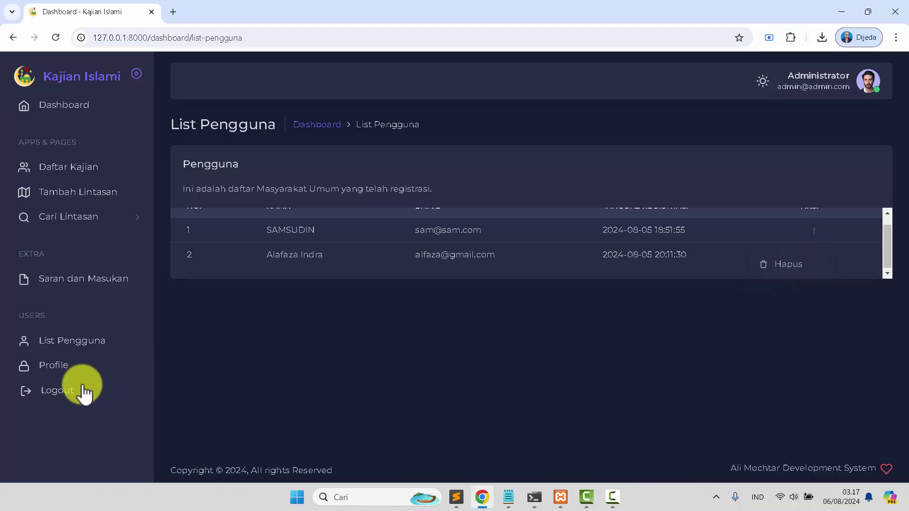
click(68, 368)
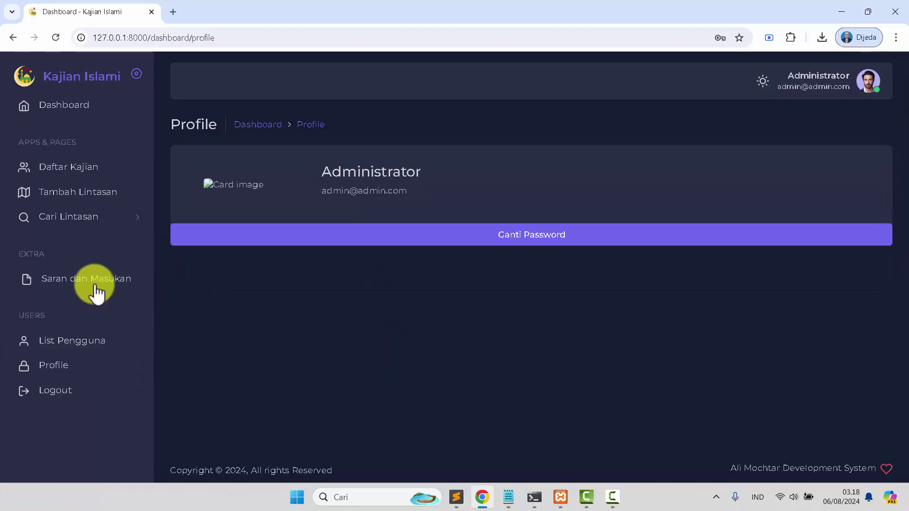
click(96, 285)
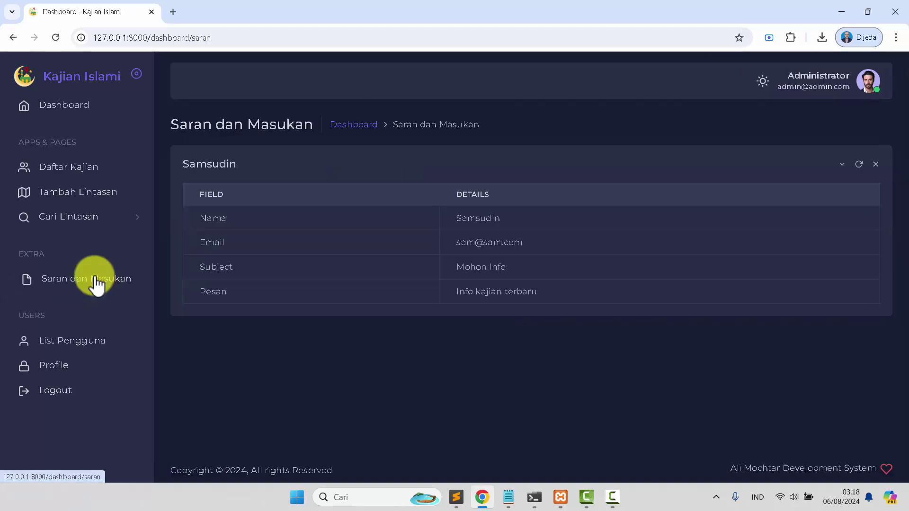
click(97, 341)
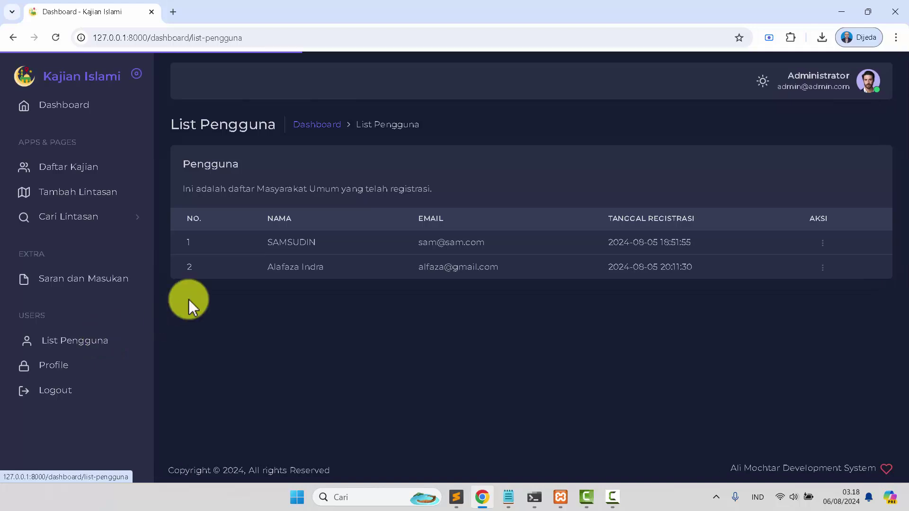
click(62, 364)
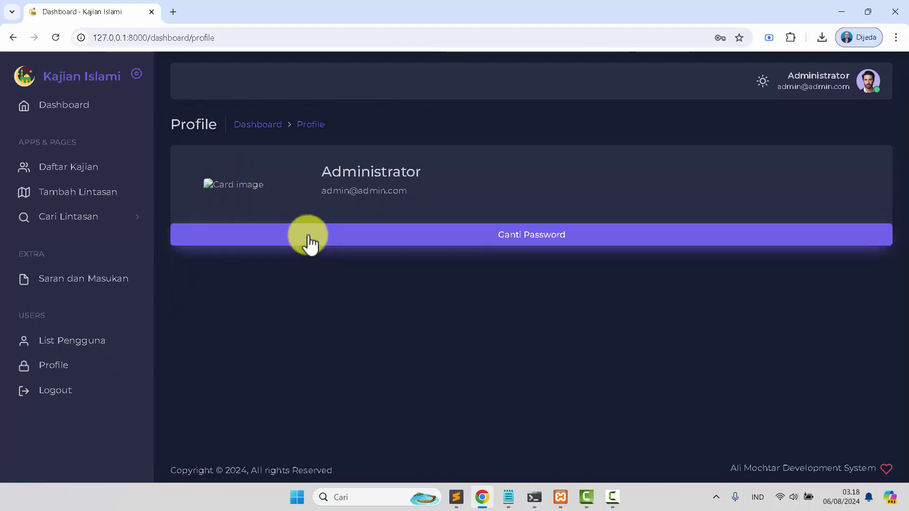
click(311, 126)
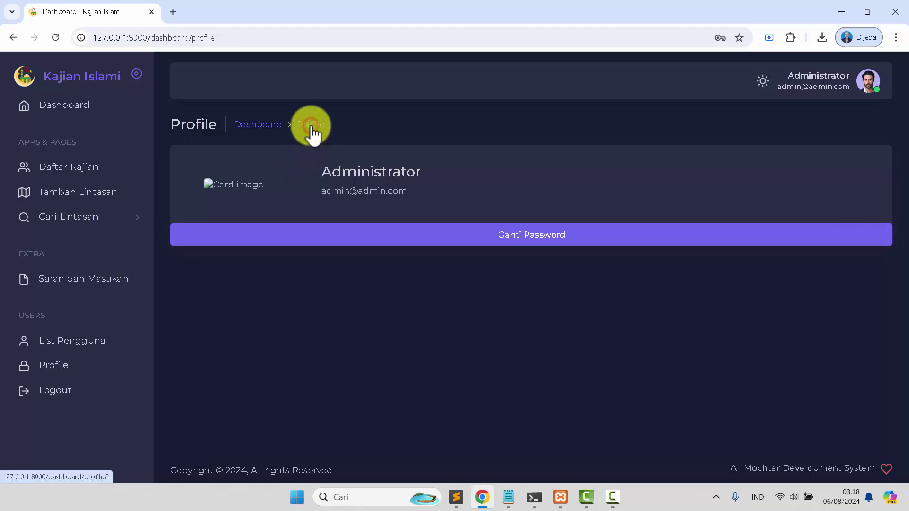
Cancel the Ganti Password dialog, recheck Saran dan Masukan, and log the administrator out
click(325, 235)
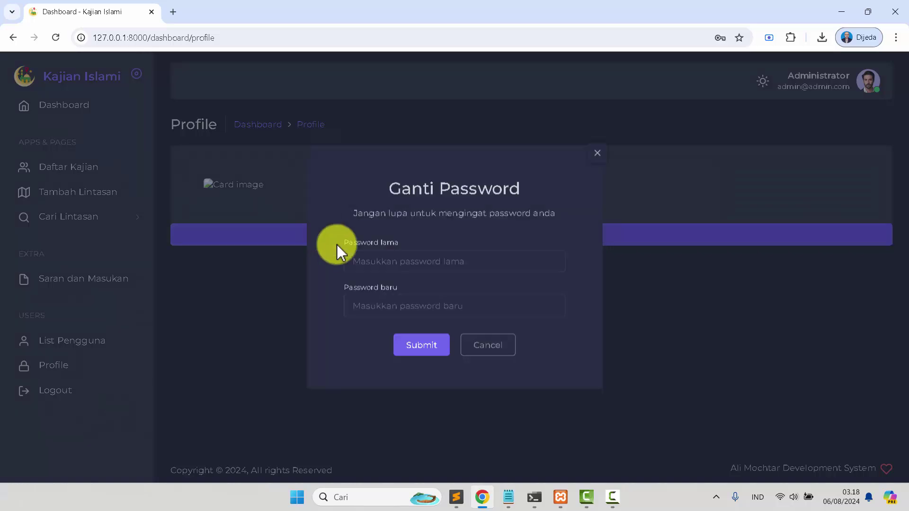
click(488, 348)
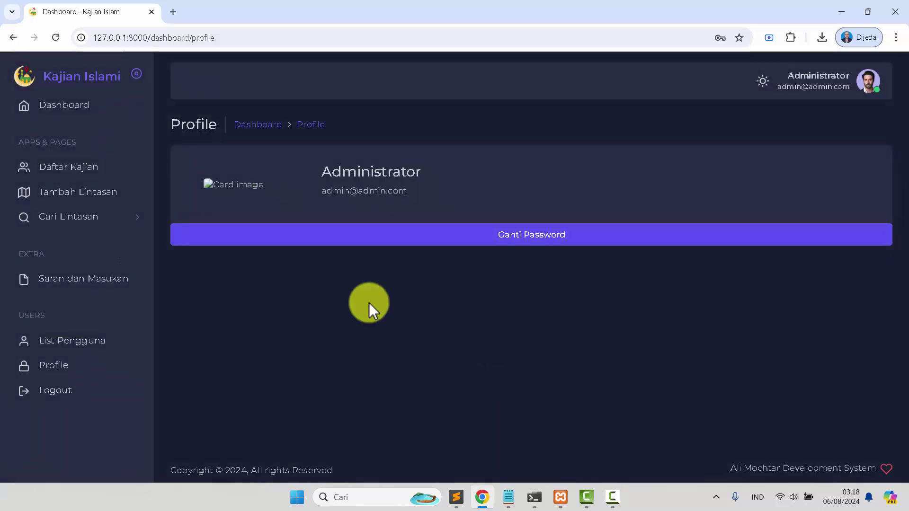
click(119, 283)
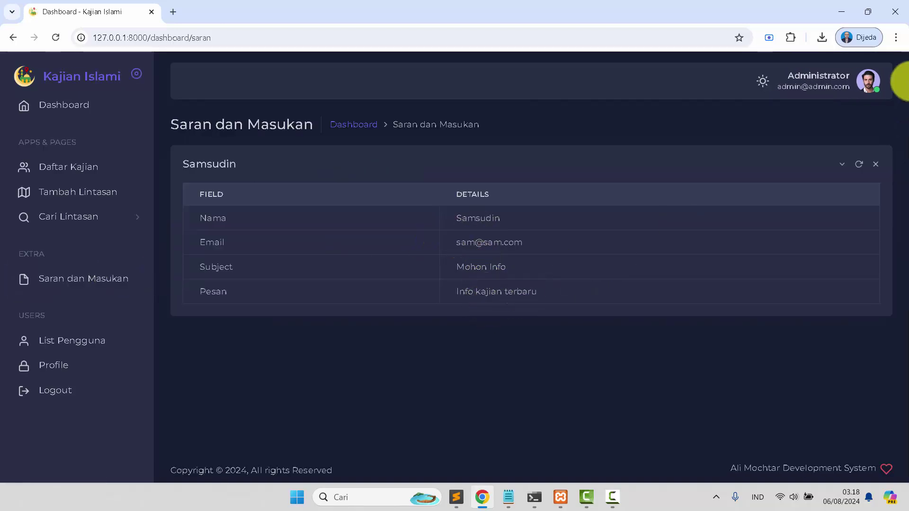
click(840, 76)
click(822, 137)
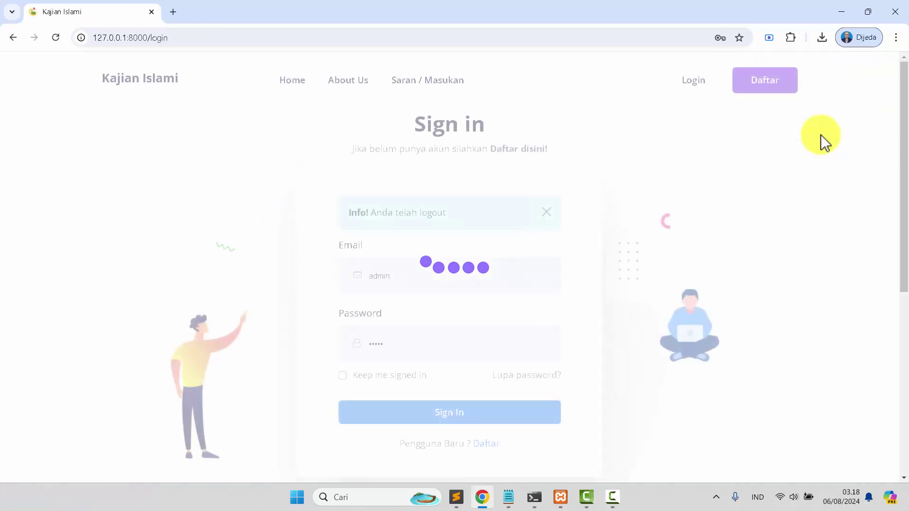
Submit the Saran / Masukan form with subject and message 'Mohon Tambahkan data masjid', then go to Login
click(441, 82)
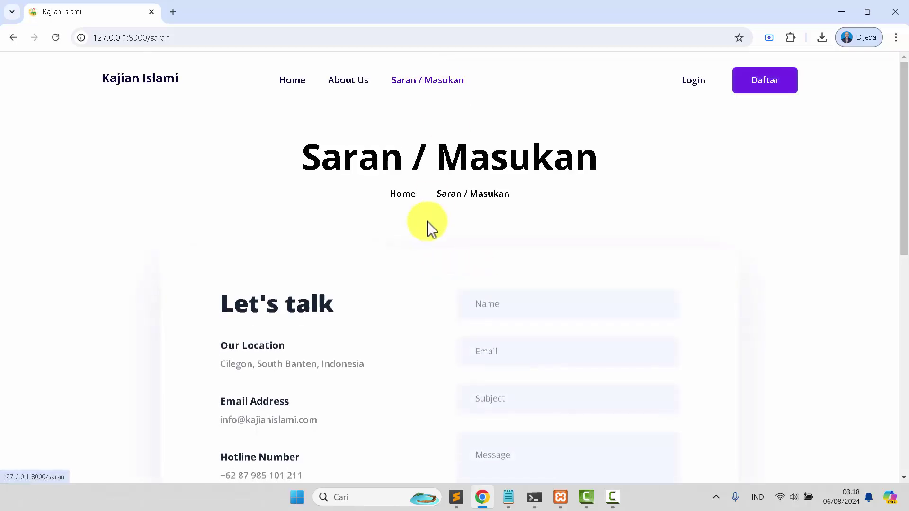
scroll(444, 230, down, 3)
click(537, 193)
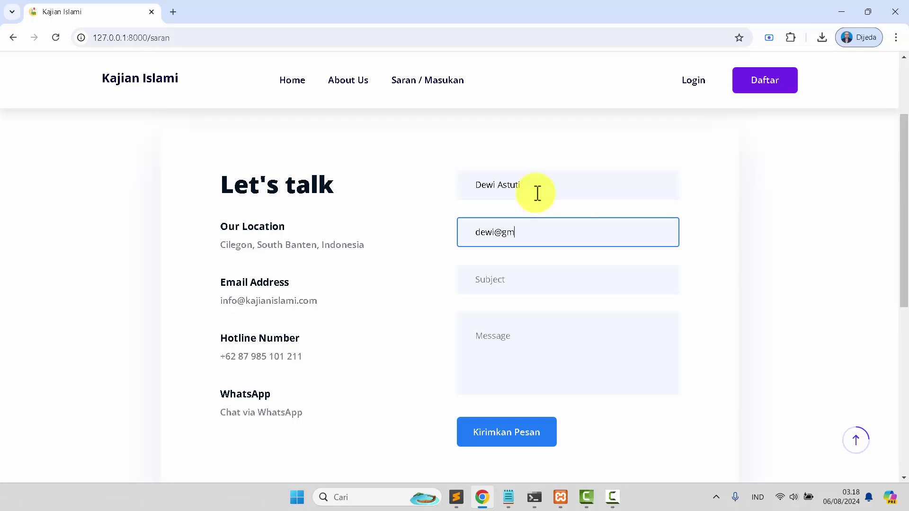
key(Tab)
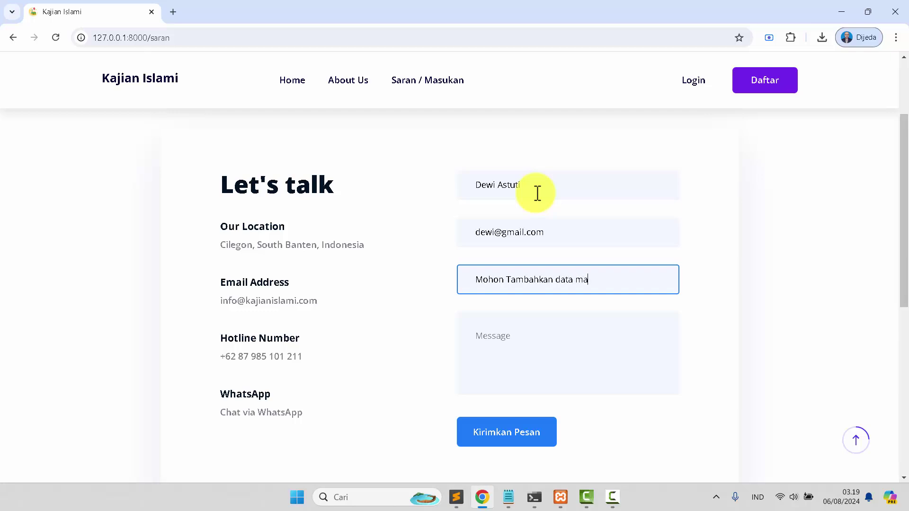
key(ctrl+a)
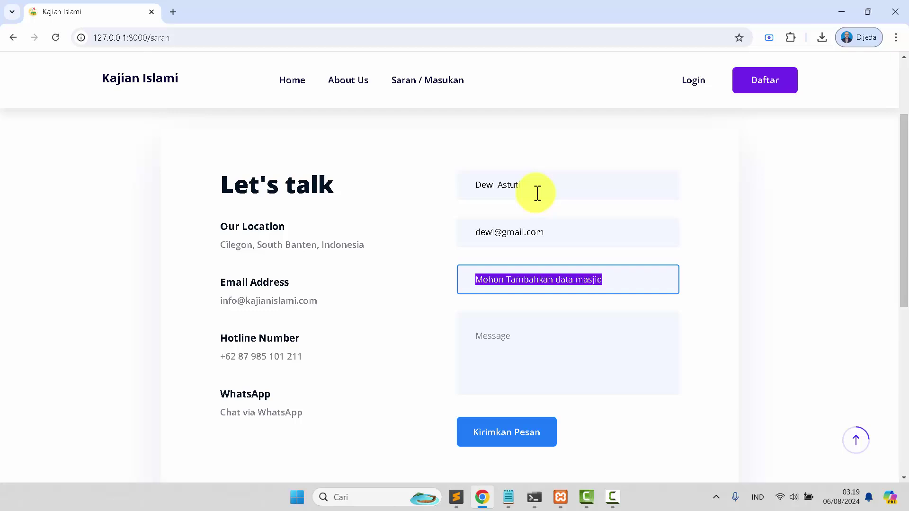
key(Right)
key(Tab)
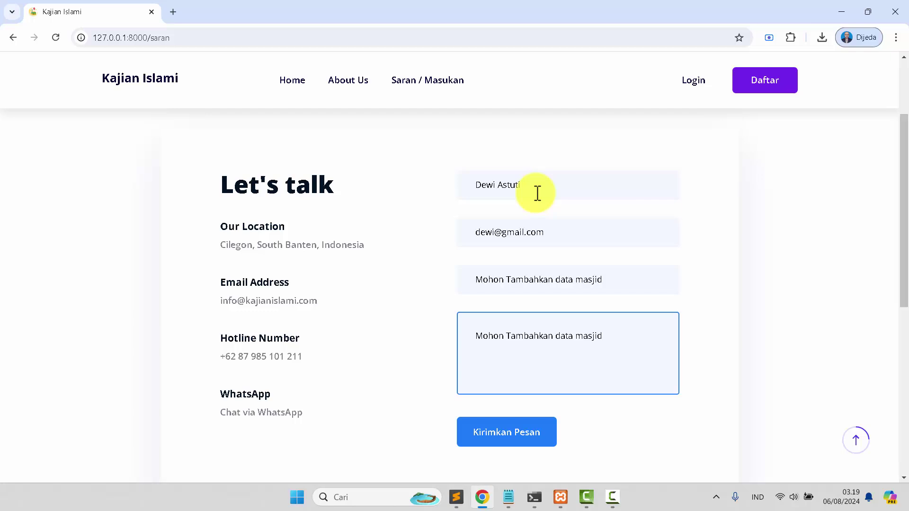
click(509, 432)
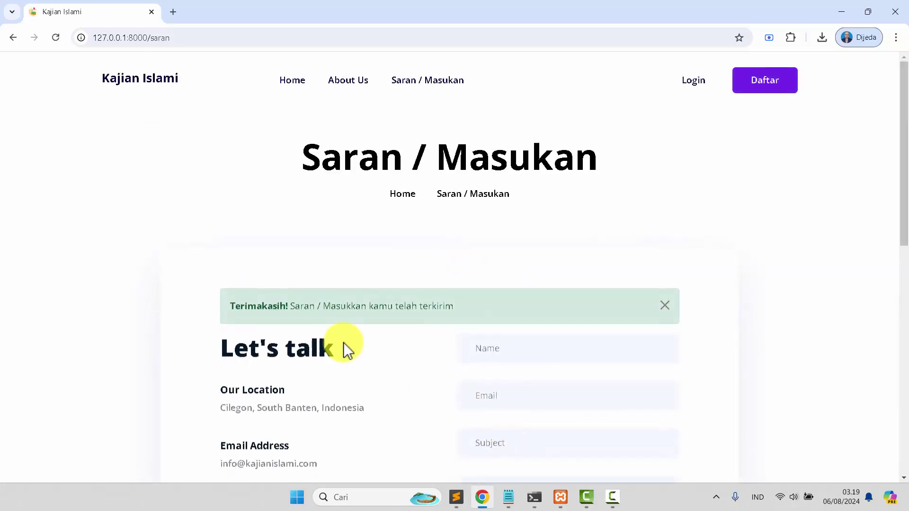
drag(480, 306, 260, 297)
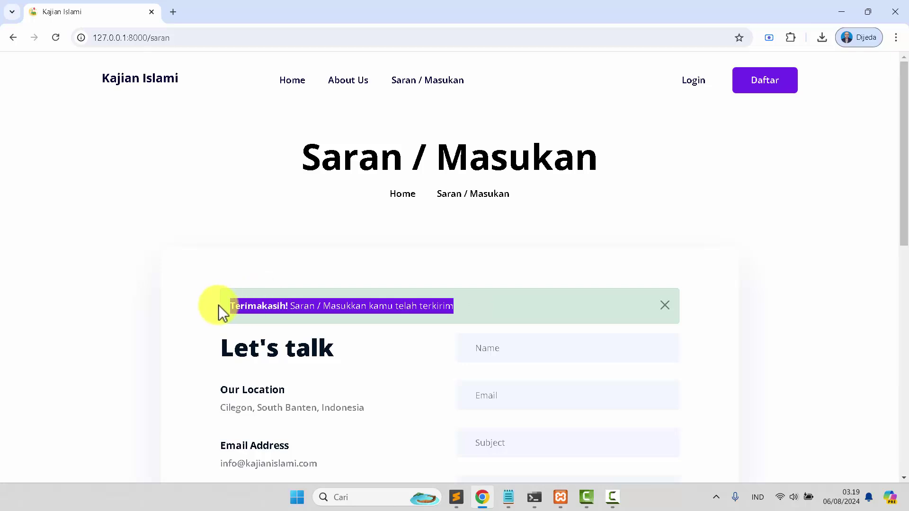
click(694, 84)
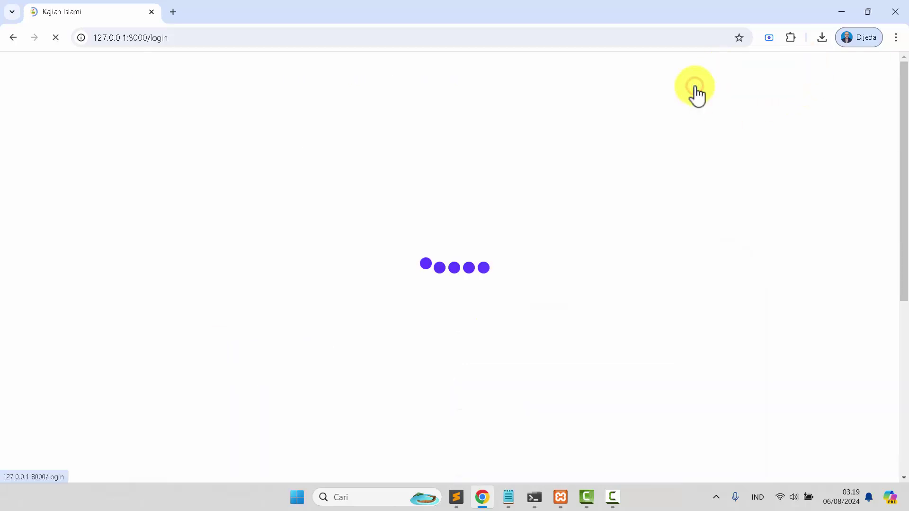
Paste the admin e-mail from the saved notes and sign in
click(516, 505)
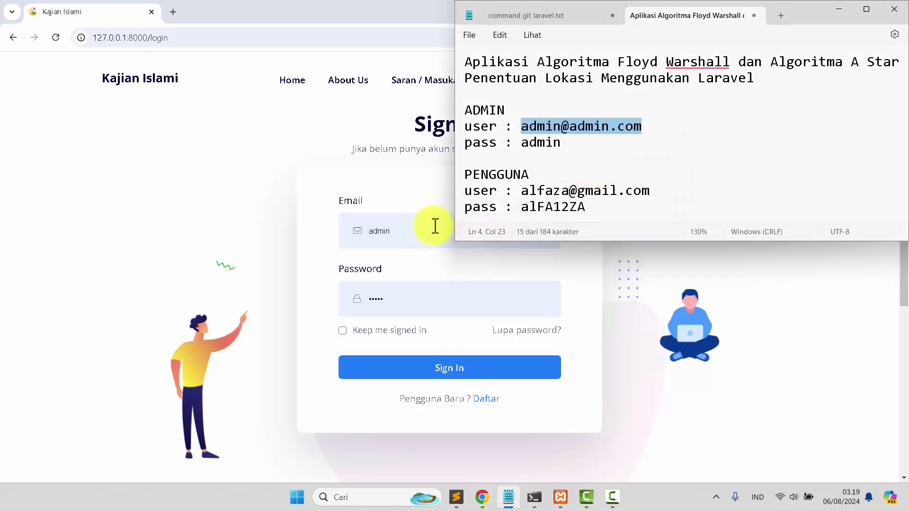
click(432, 227)
key(ctrl+v)
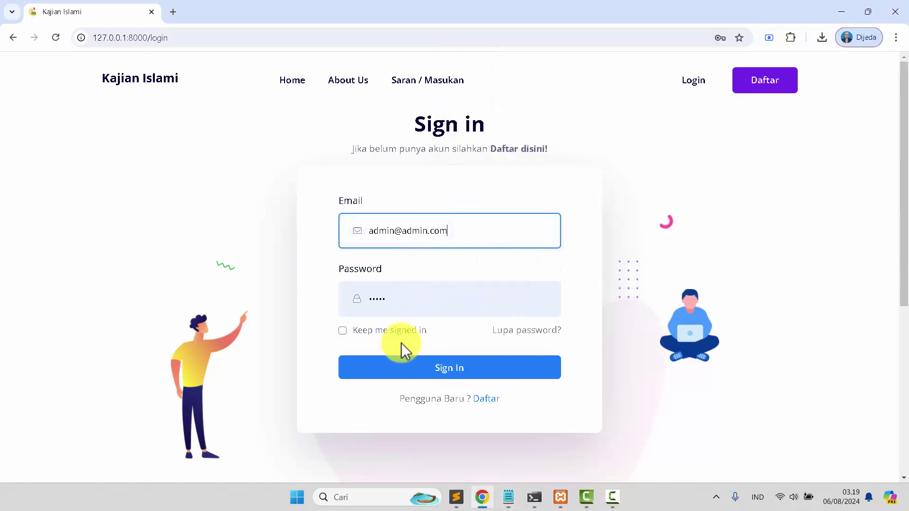
click(386, 374)
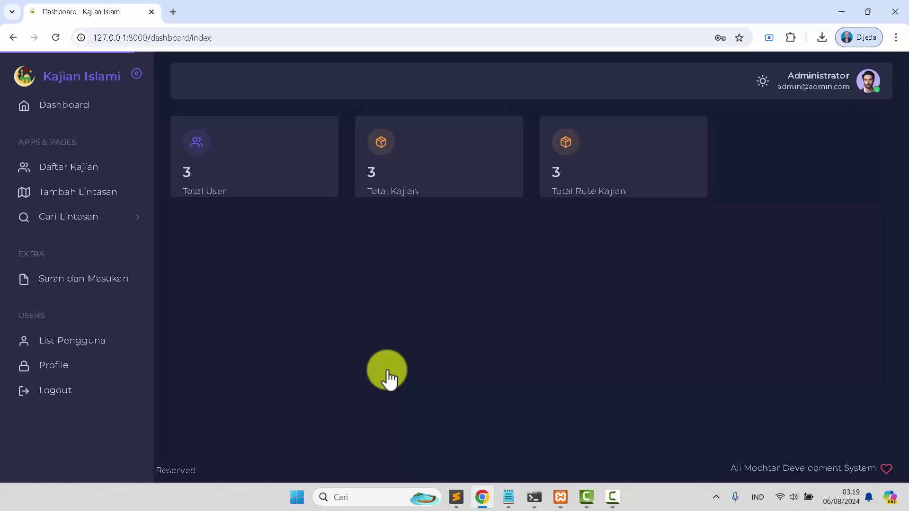
Check the 'Mohon Tambahkan data masjid' entry in Saran dan Masukan, log out, and go Home
click(100, 283)
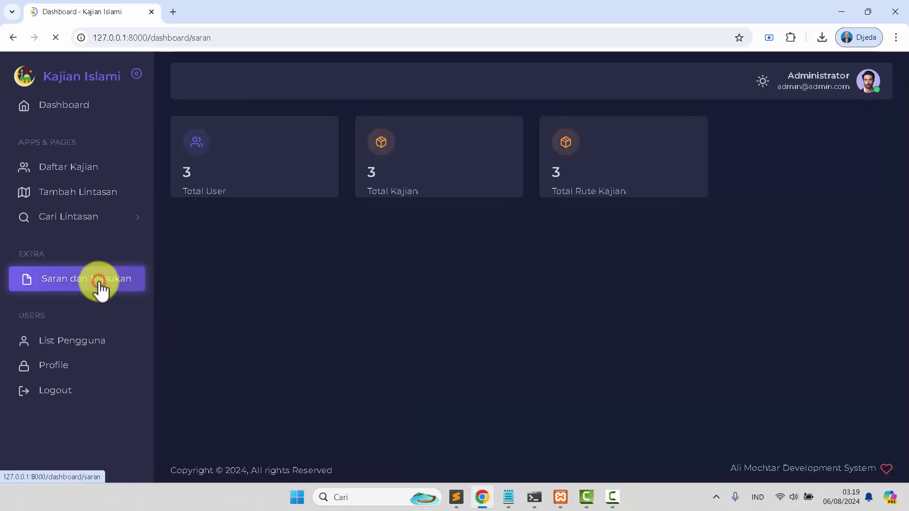
scroll(312, 288, down, 2)
scroll(299, 250, up, 2)
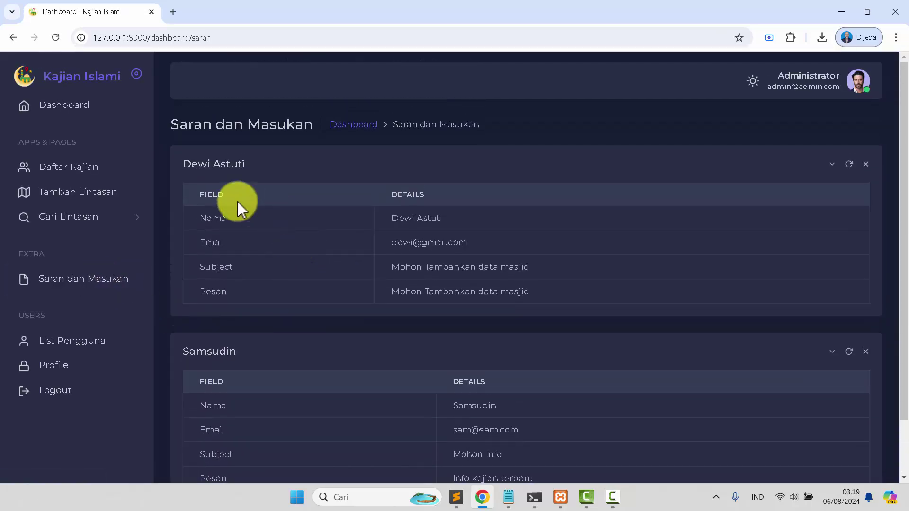
drag(392, 268, 539, 271)
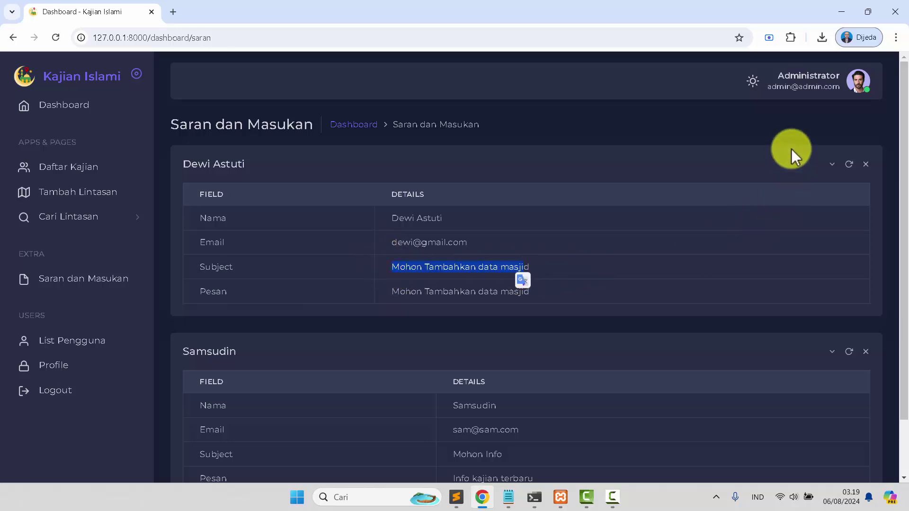
click(812, 90)
click(810, 139)
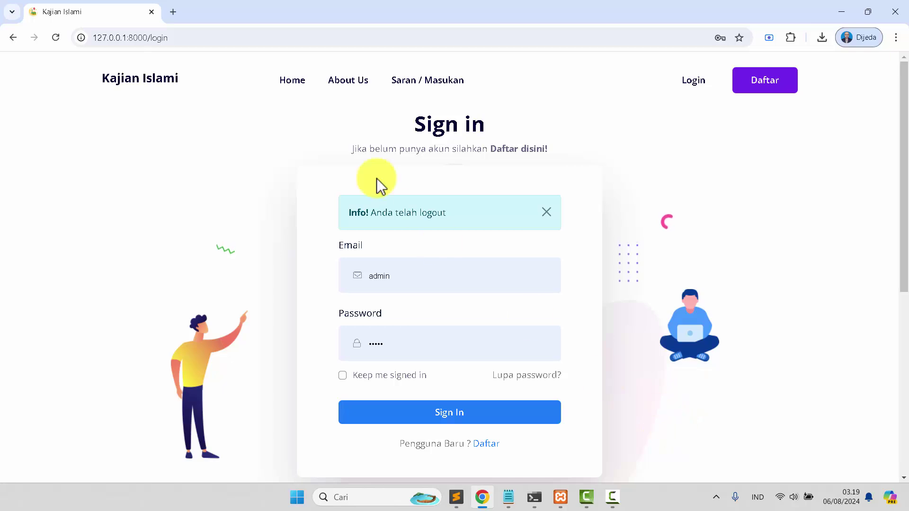
click(279, 81)
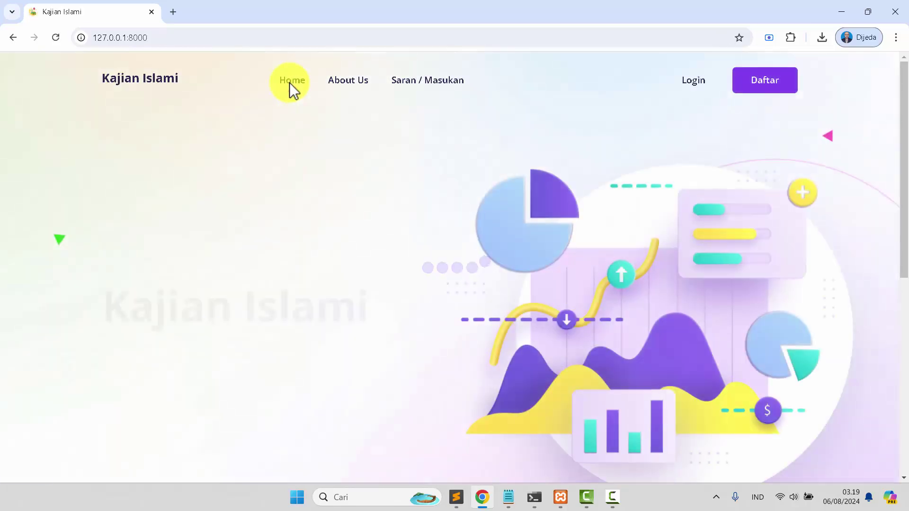
In Sublime Text, review the RUTE project's _db/rute.sql dump and .env database settings
click(456, 498)
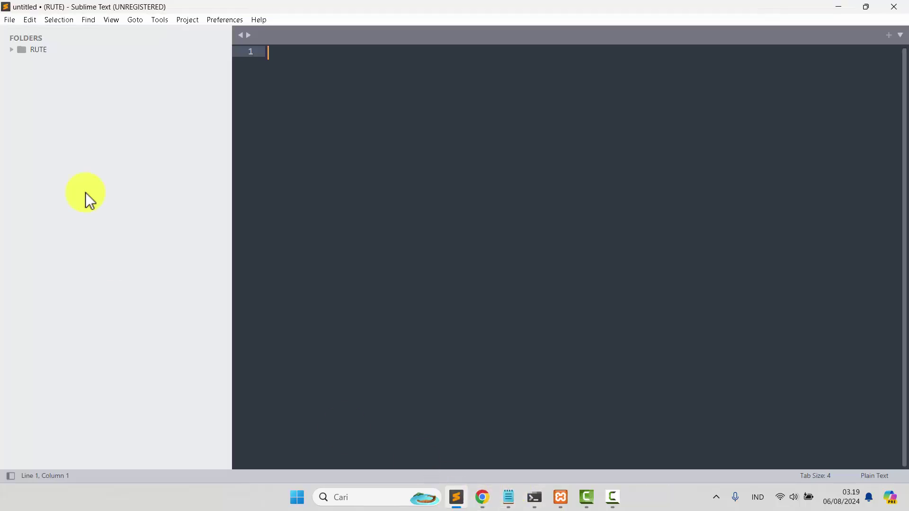
click(40, 50)
click(47, 62)
click(59, 73)
scroll(406, 263, down, 20)
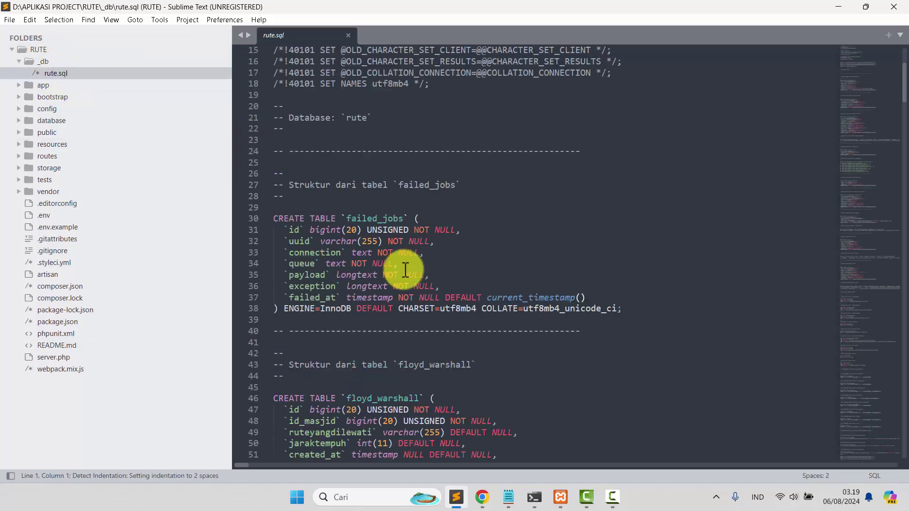
click(348, 35)
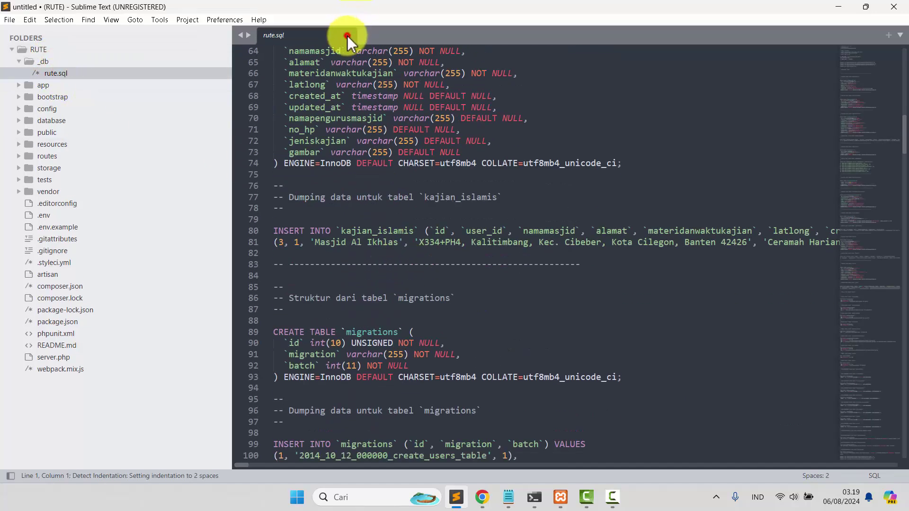
click(67, 216)
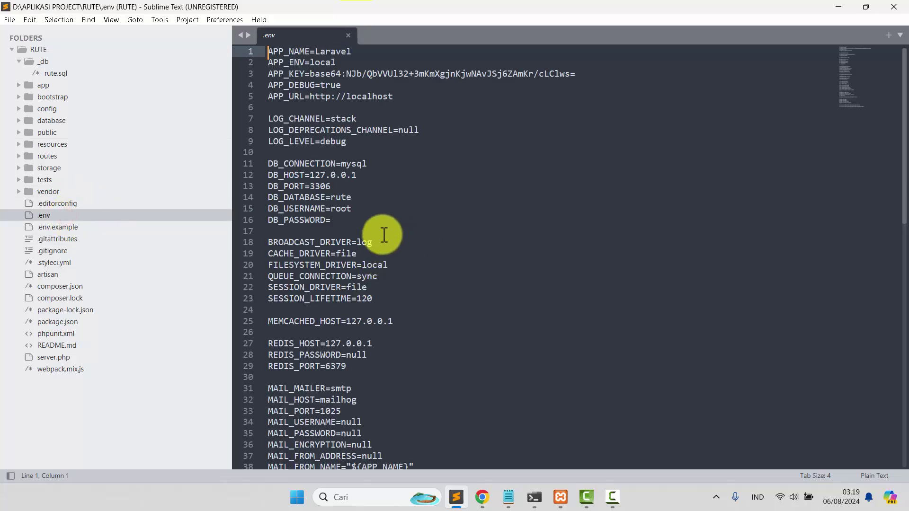
scroll(378, 209, up, 4)
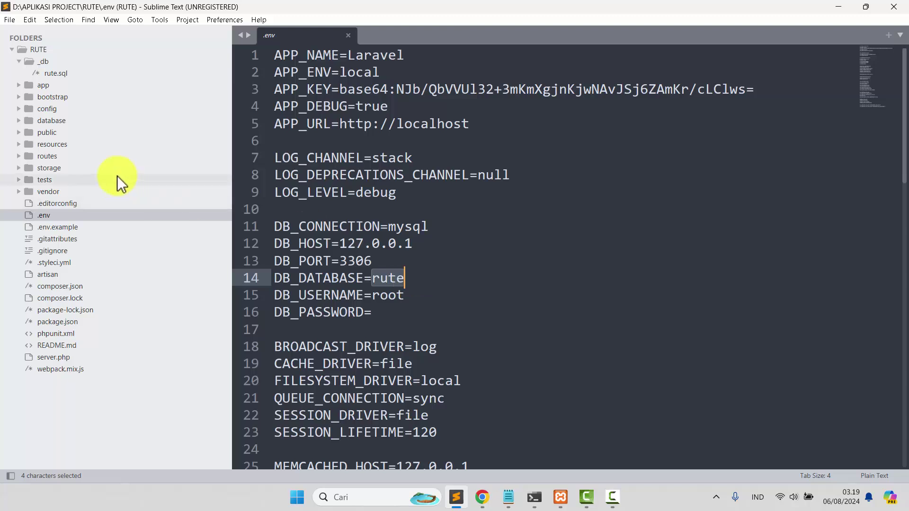
Show Laravel version 8.83.27 in vendor's Application.php, then switch back to Chrome
click(78, 192)
scroll(104, 360, down, 10)
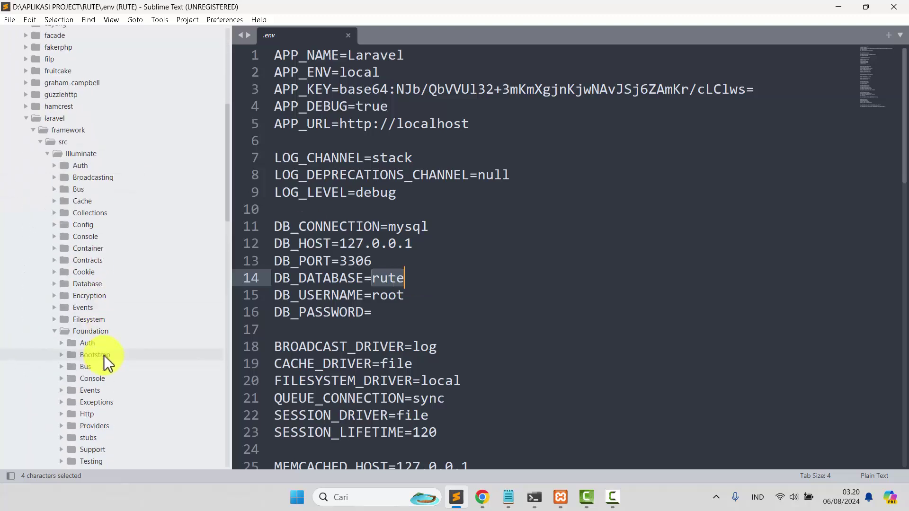
click(105, 358)
scroll(331, 322, down, 6)
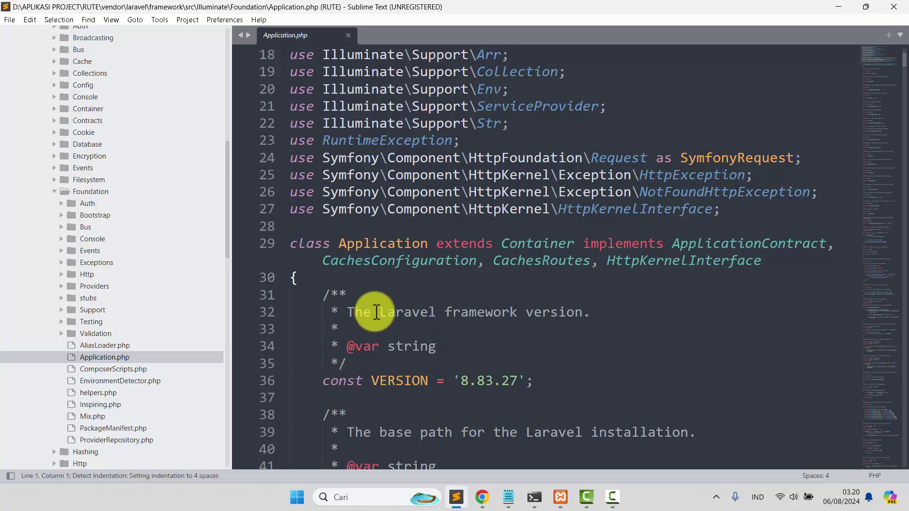
drag(376, 313, 502, 325)
click(458, 381)
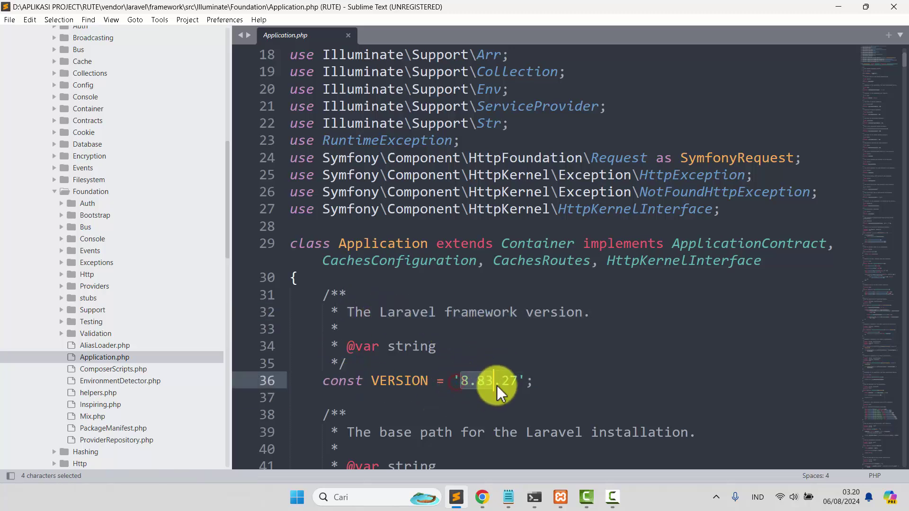
click(483, 497)
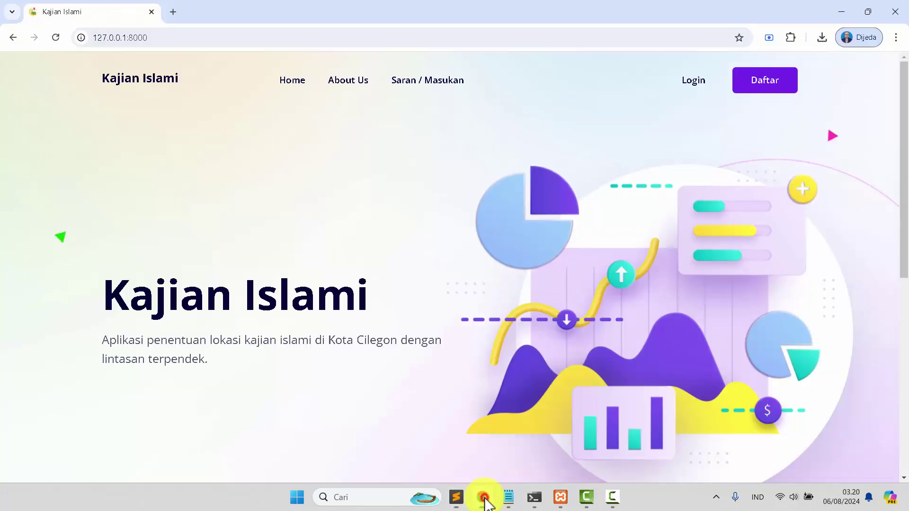
click(614, 497)
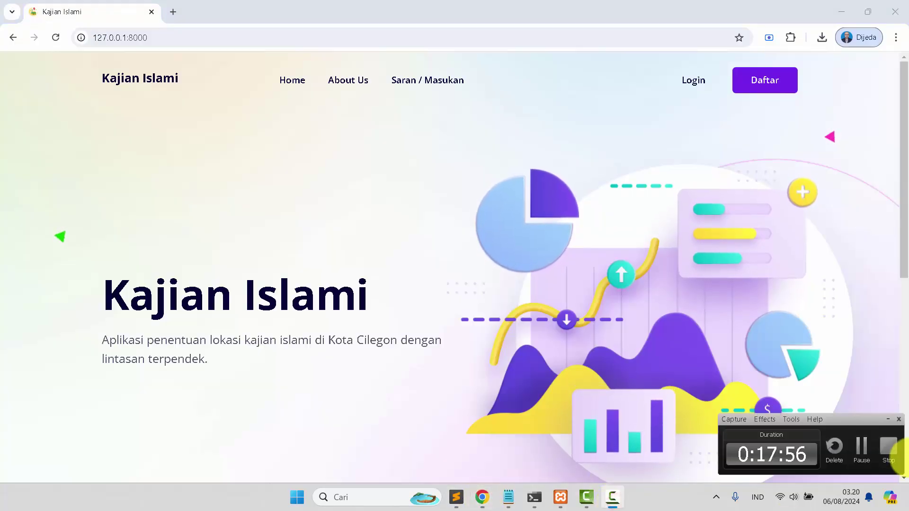